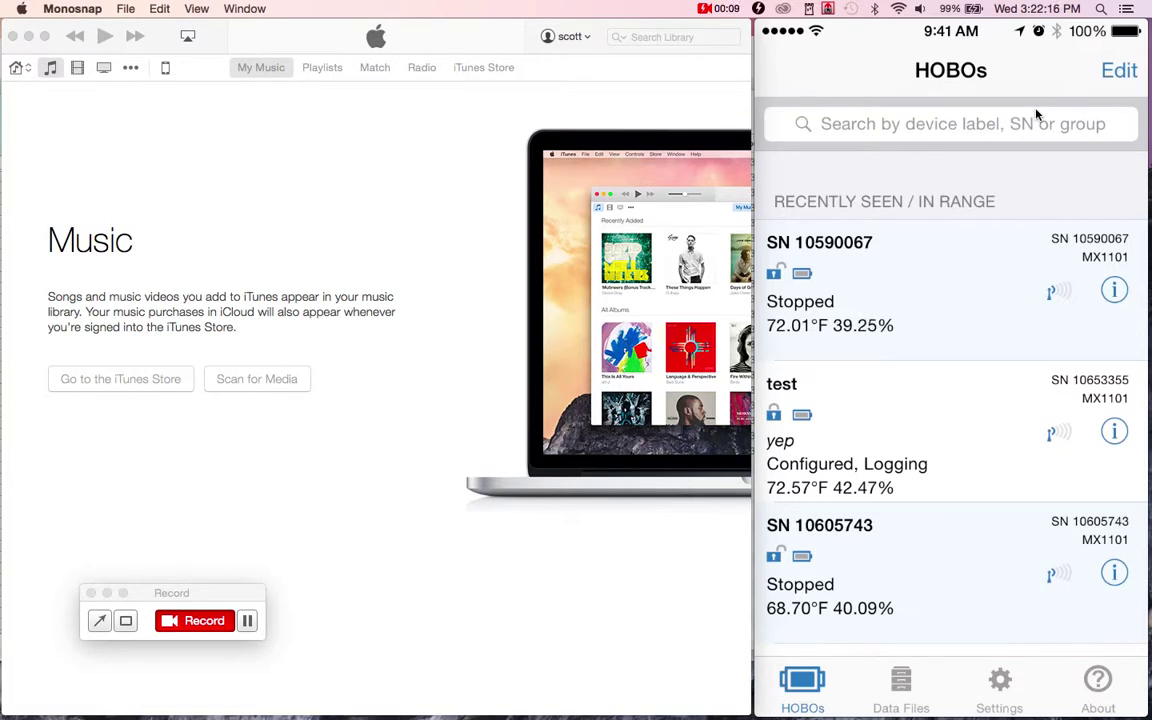
# Bring iTunes to the front, with its empty Music library beside the iPhone mirror
pyautogui.moveTo(1037, 114)
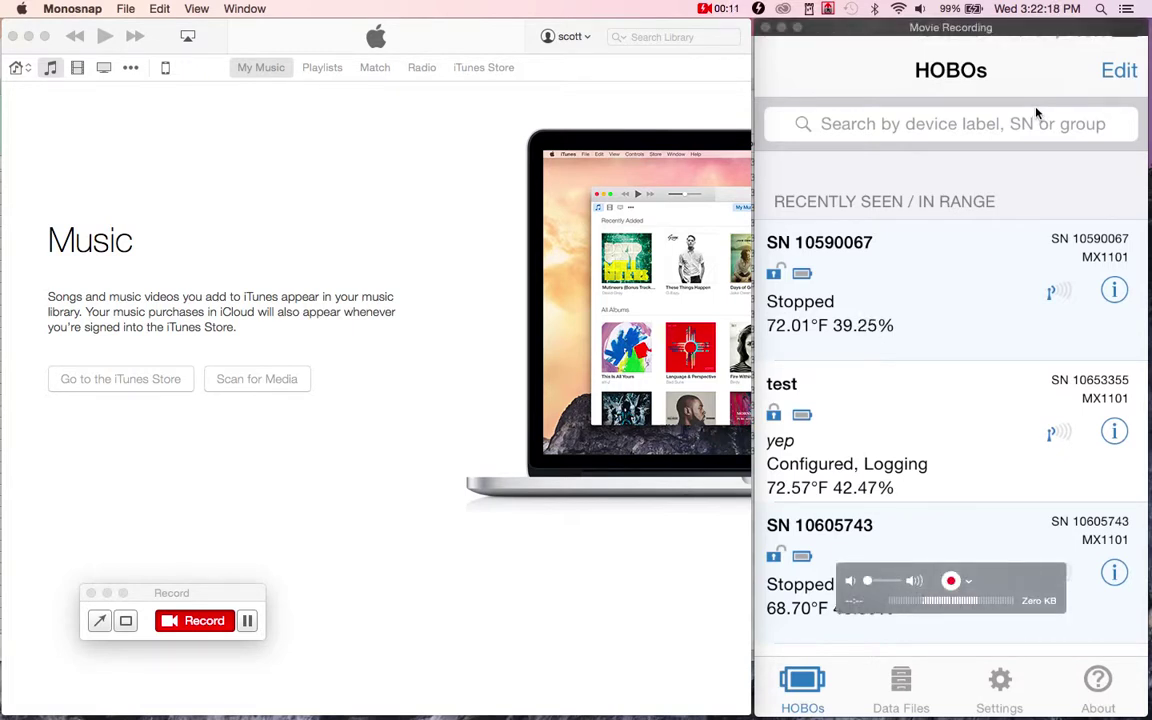
pyautogui.click(147, 123)
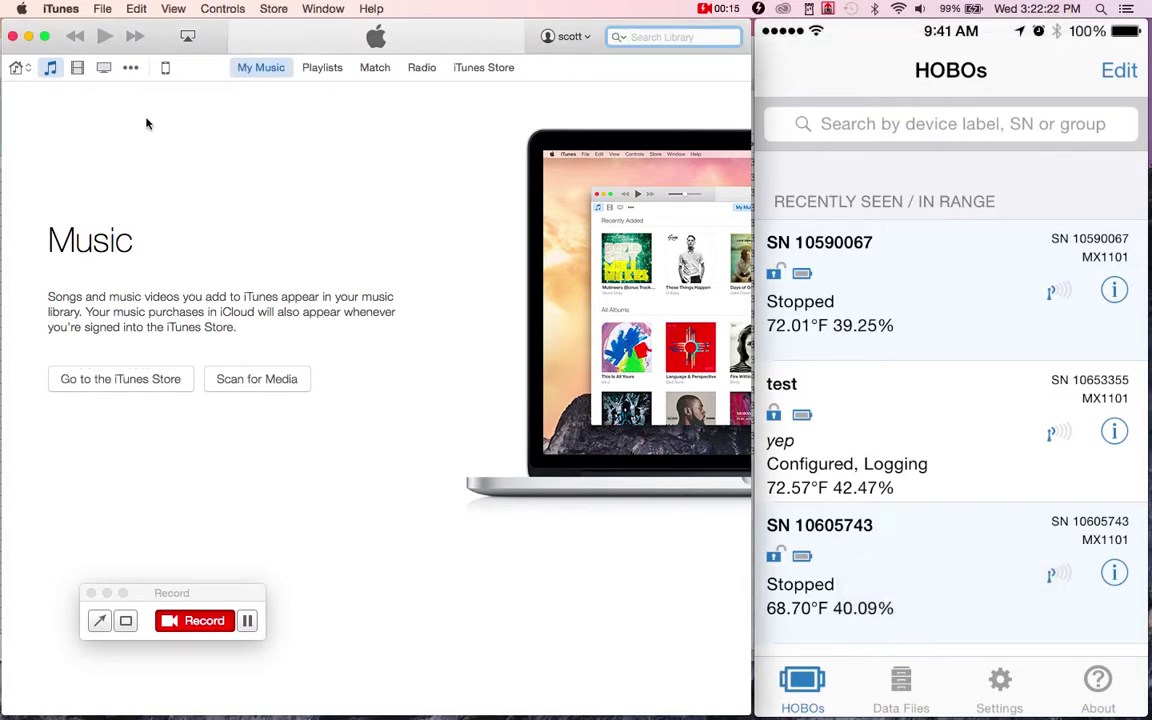
# Enable 'Prevent iPods, iPhones, and iPads from syncing automatically' in Devices preferences and confirm with OK
pyautogui.click(56, 10)
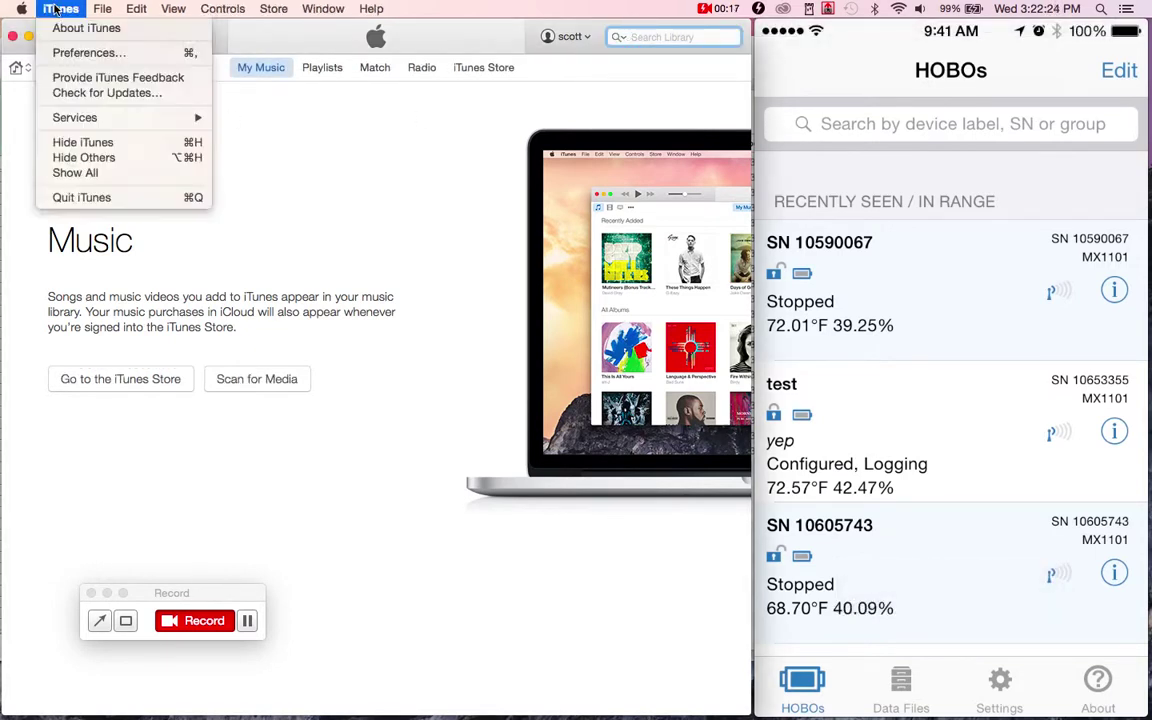
pyautogui.click(67, 52)
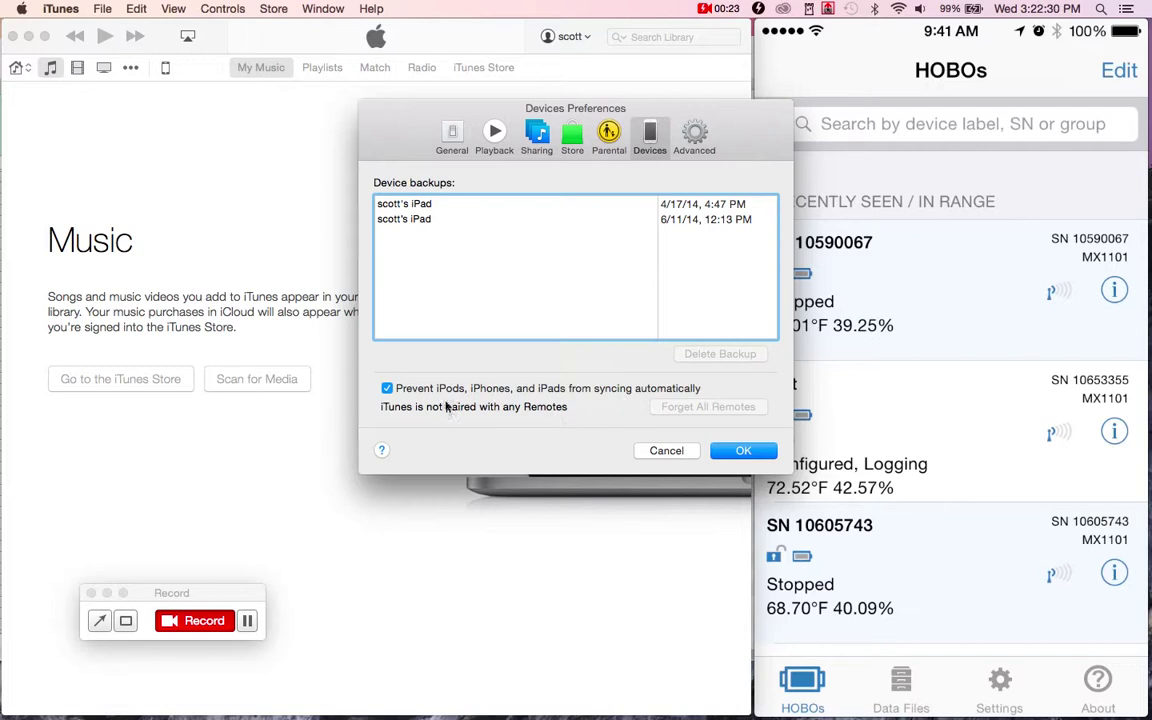
pyautogui.click(387, 390)
pyautogui.click(388, 391)
pyautogui.click(743, 451)
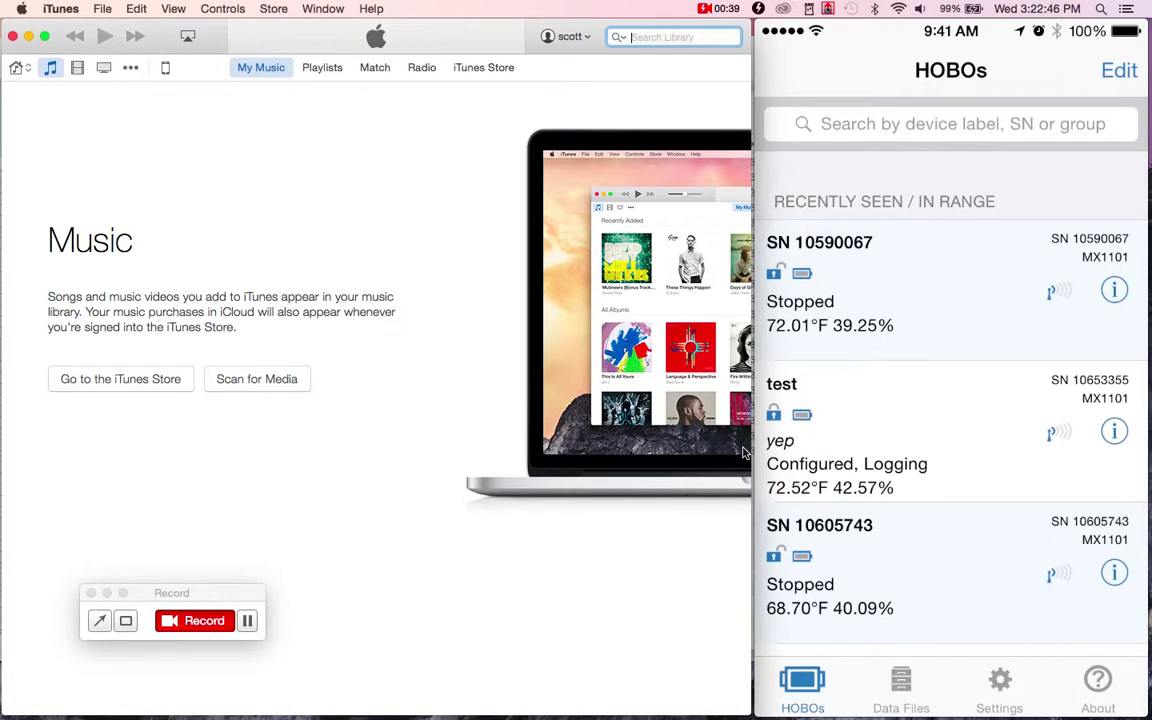
# Open the connected iPhone's Apps page and scroll down to the File Sharing app list
pyautogui.click(166, 70)
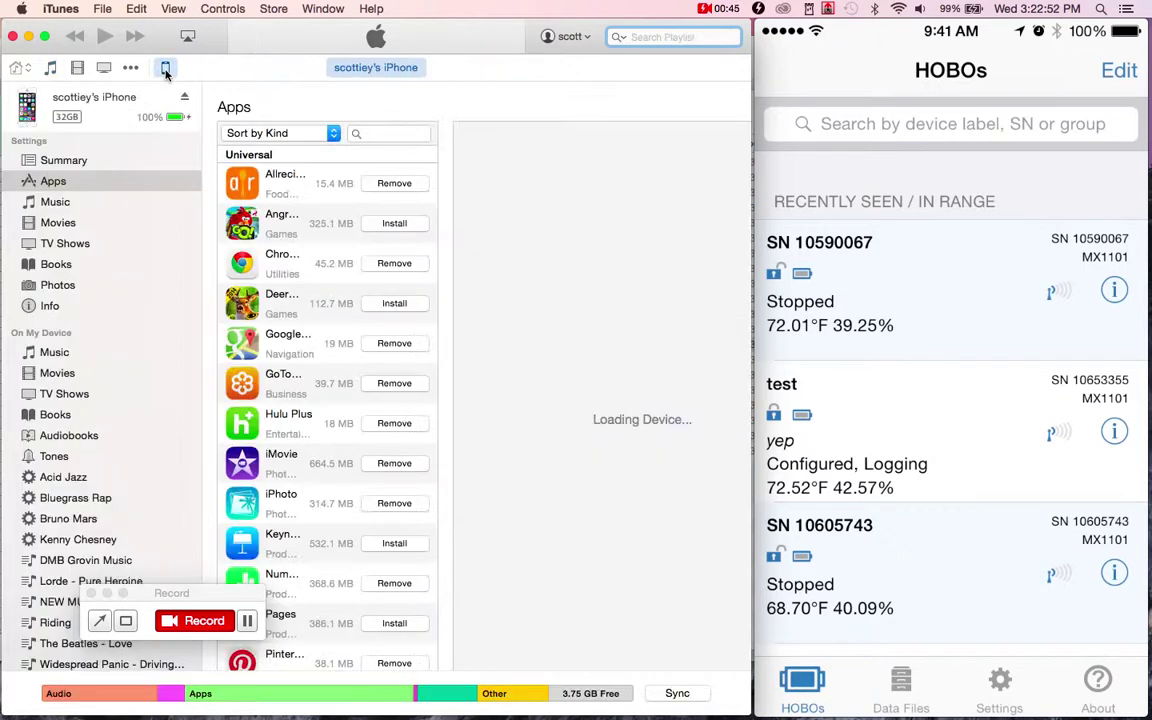
pyautogui.click(46, 181)
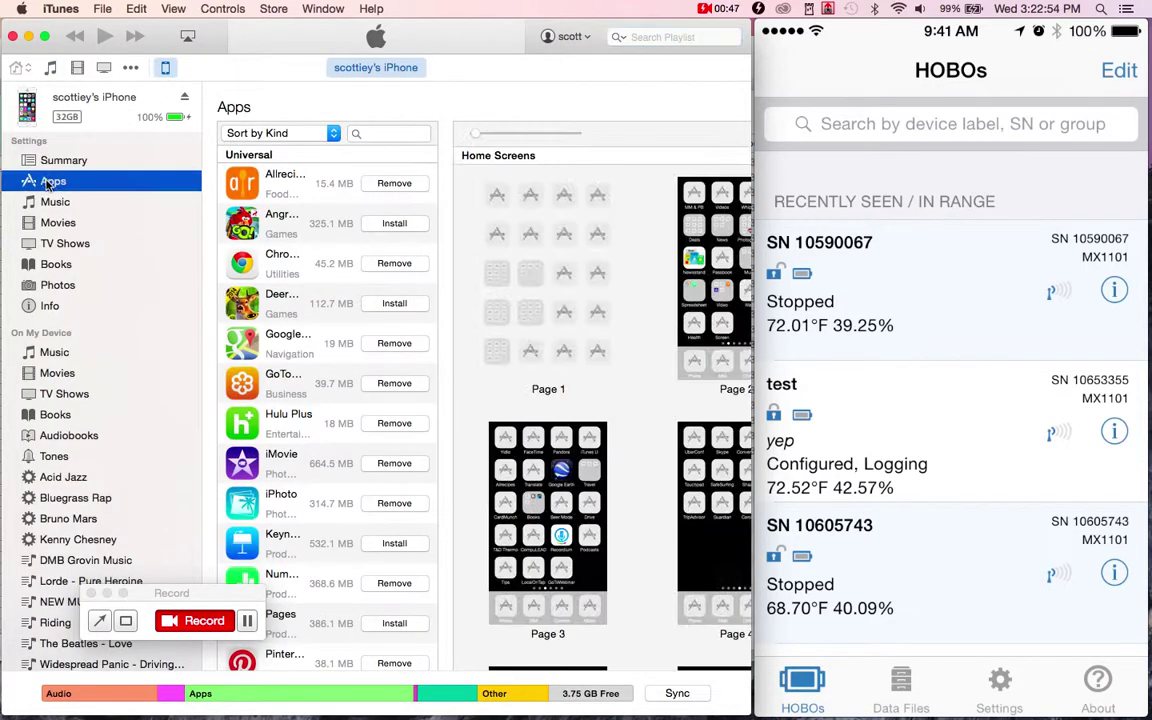
pyautogui.click(446, 565)
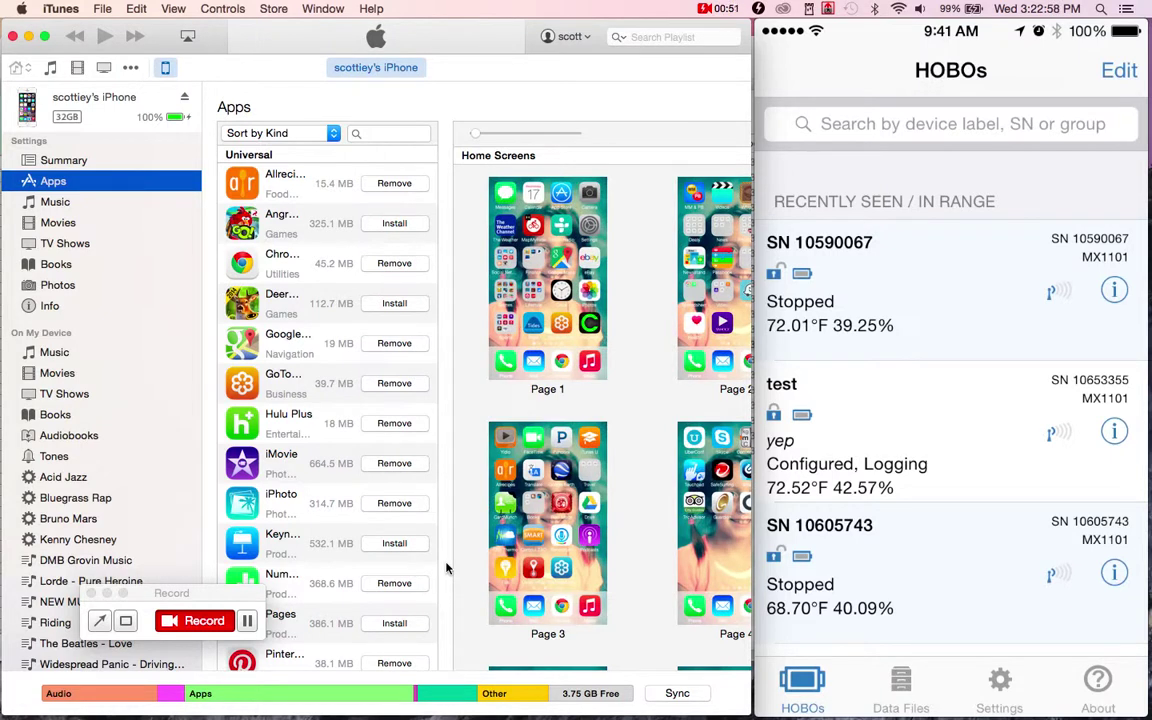
pyautogui.scroll(-10, 446, 568)
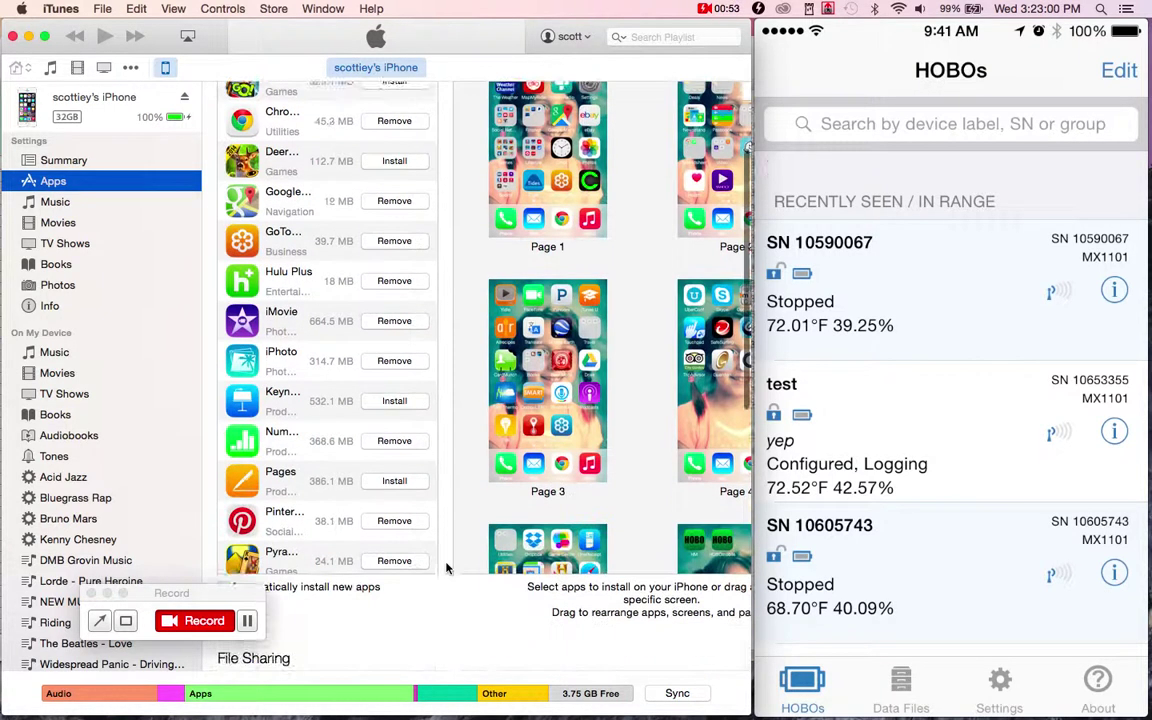
pyautogui.scroll(-5, 446, 568)
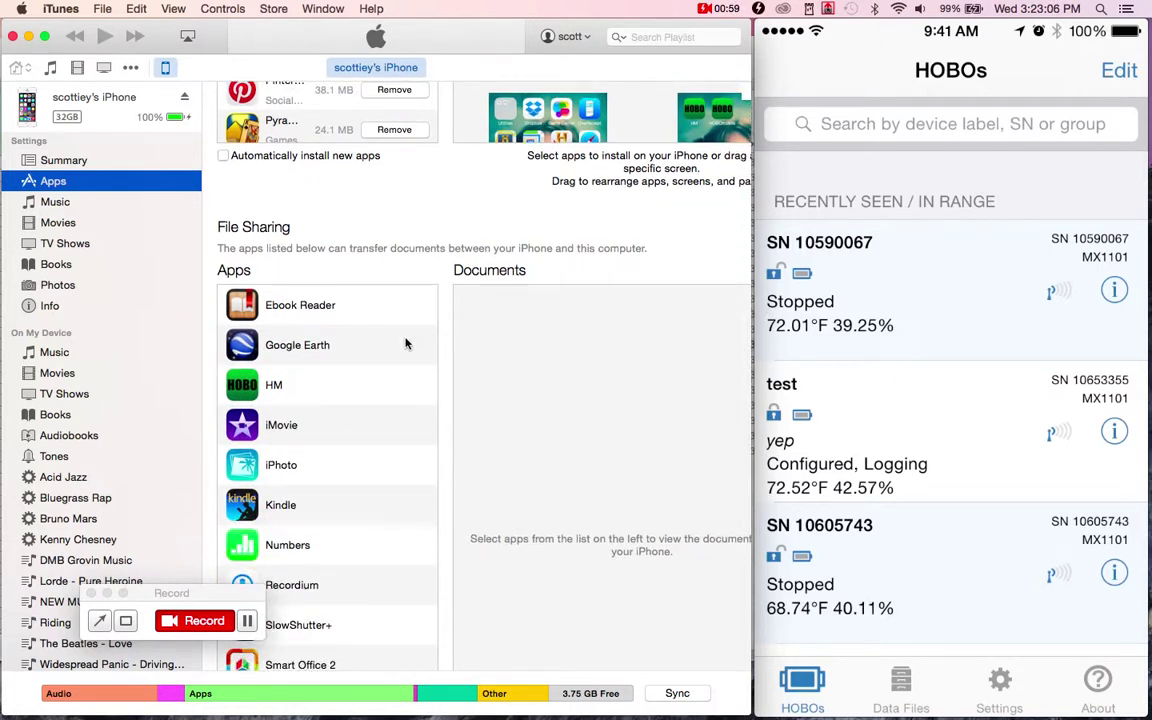
# Select the HM app in File Sharing to list its shared documents
pyautogui.click(281, 396)
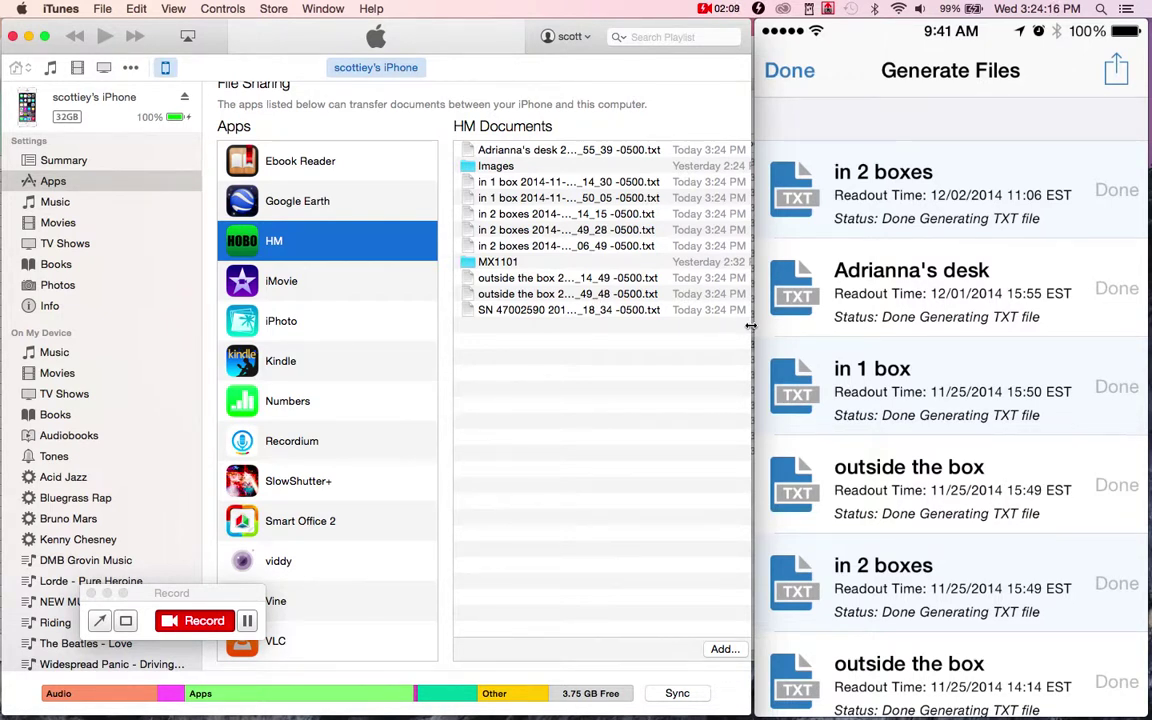
# Widen iTunes, select the nine .txt files in HM Documents, and save them to Desktop > hobomobile
pyautogui.moveTo(753, 324); pyautogui.dragTo(850, 328)
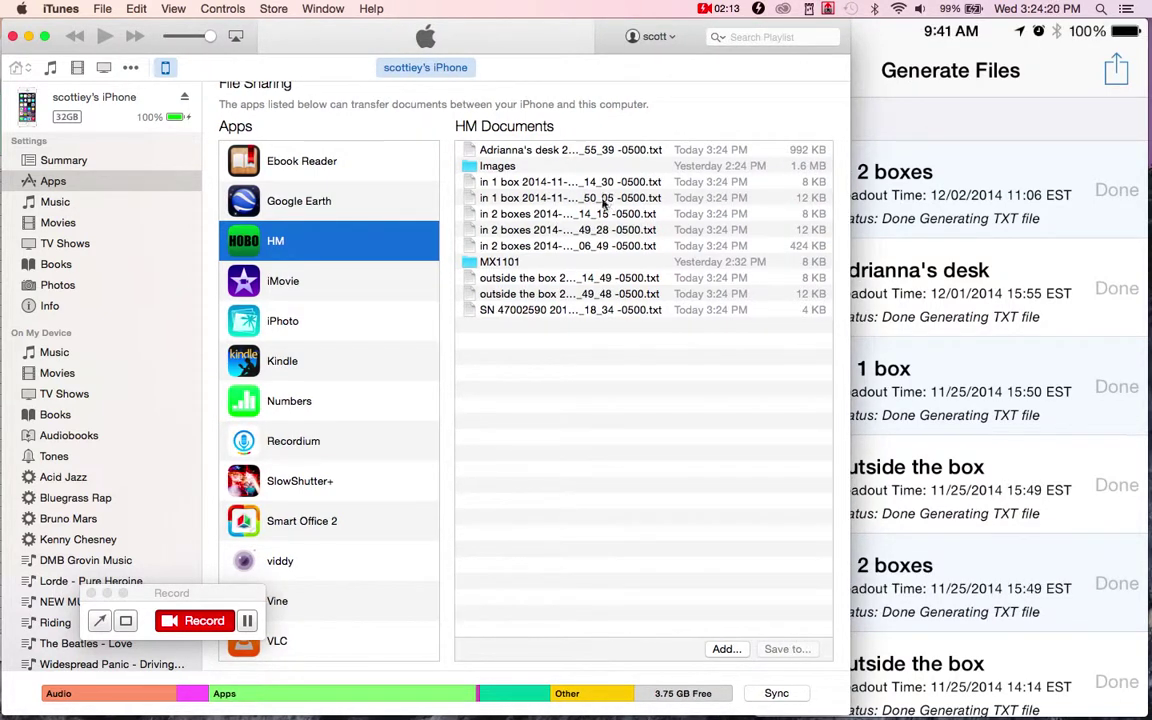
pyautogui.click(512, 148)
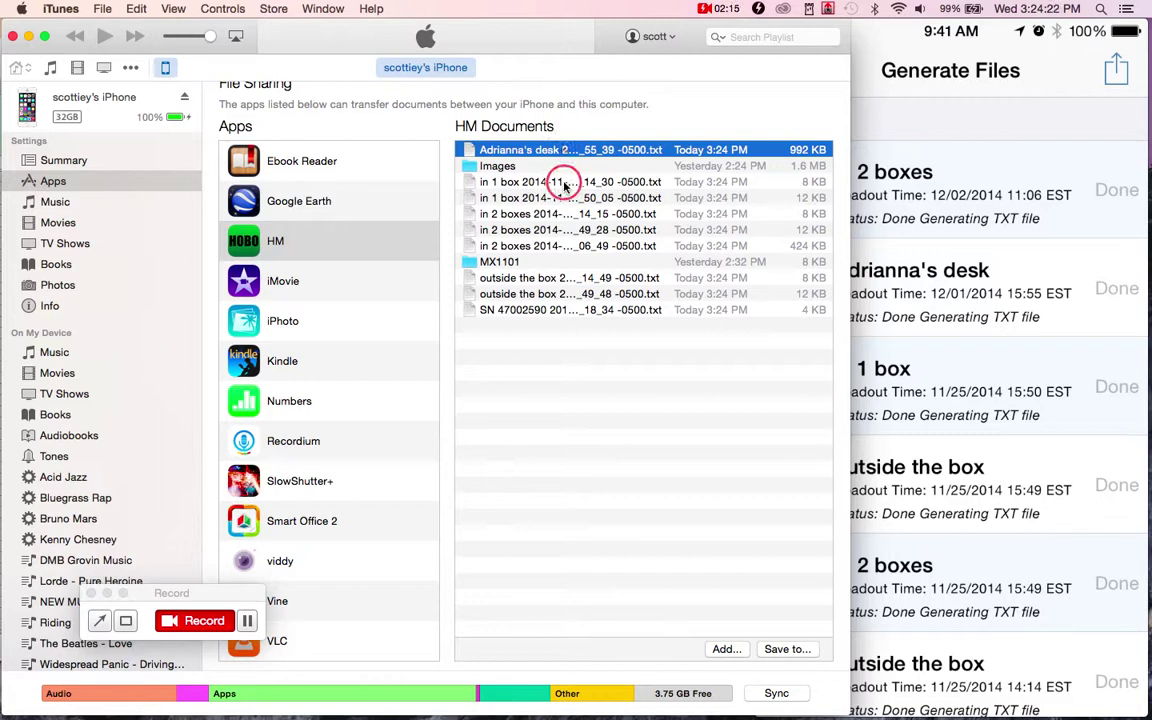
pyautogui.moveTo(564, 186); pyautogui.dragTo(555, 316)
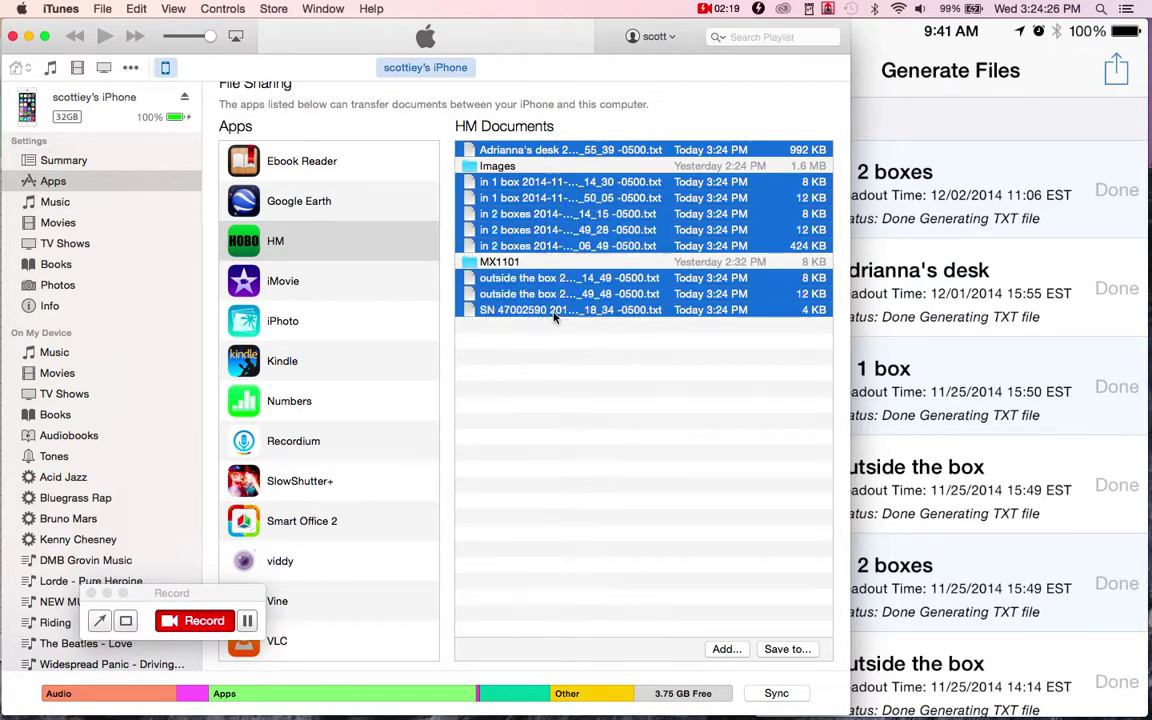
pyautogui.click(784, 650)
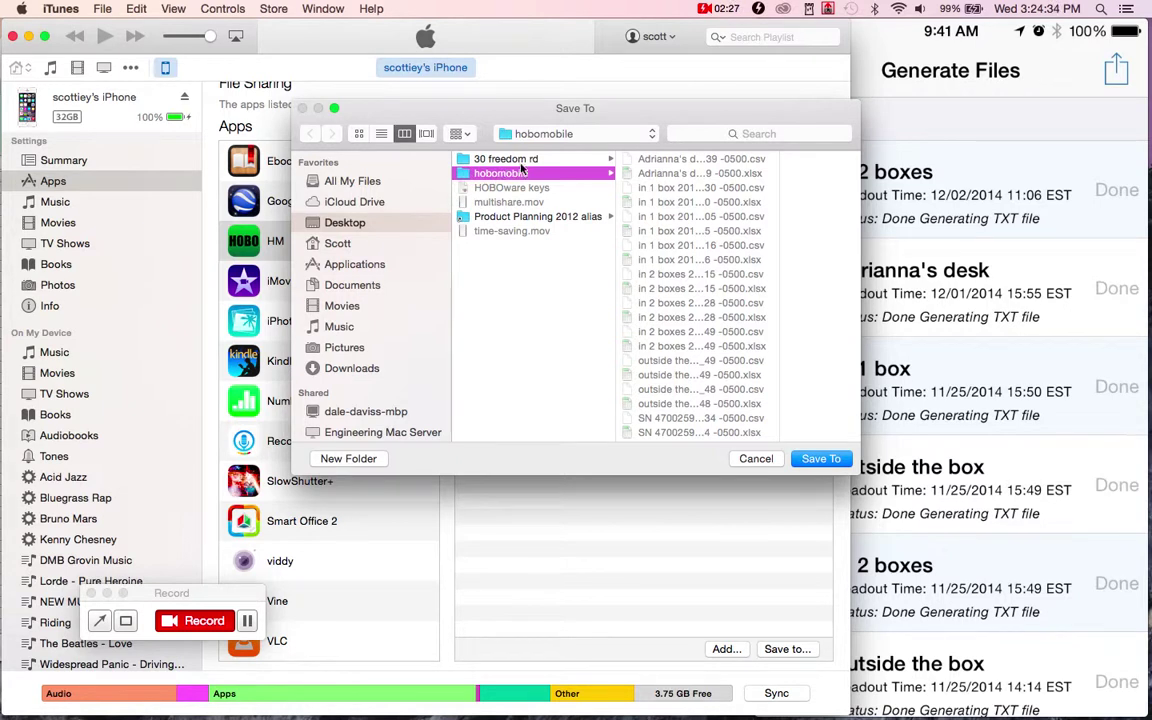
pyautogui.click(822, 460)
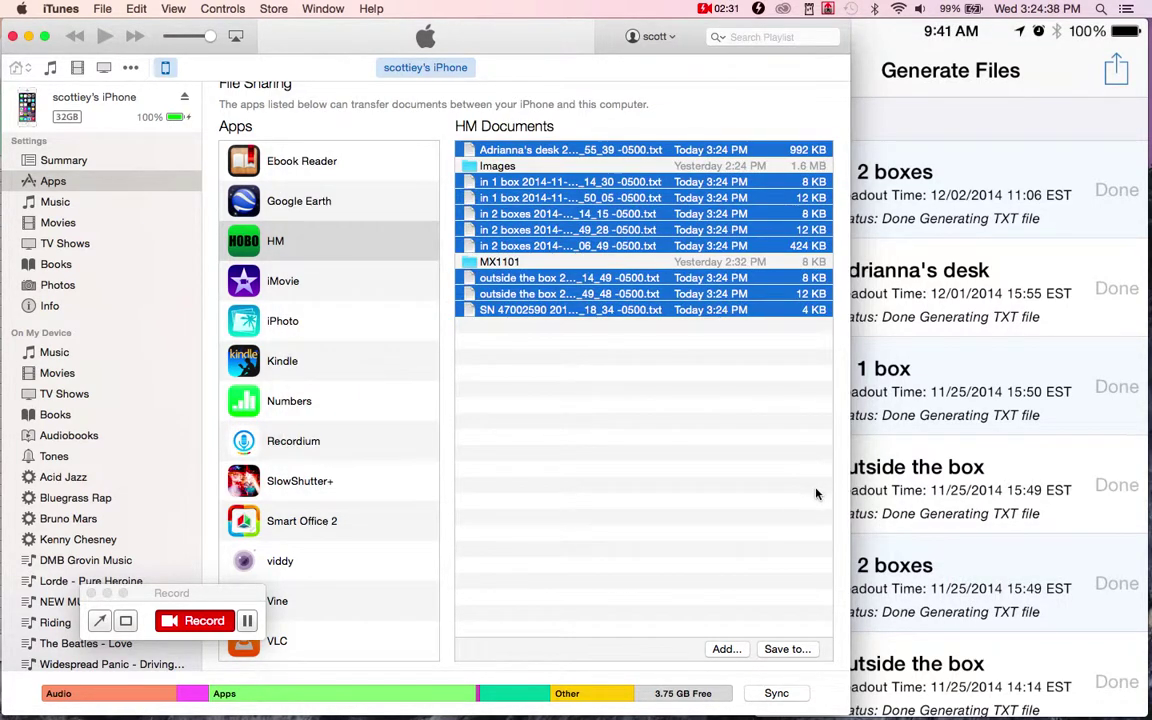
# Check the nine .txt files in Finder's hobomobile folder, then go back to iTunes
pyautogui.press('super+Tab')
pyautogui.press('super+Tab')
pyautogui.press('super+Tab')
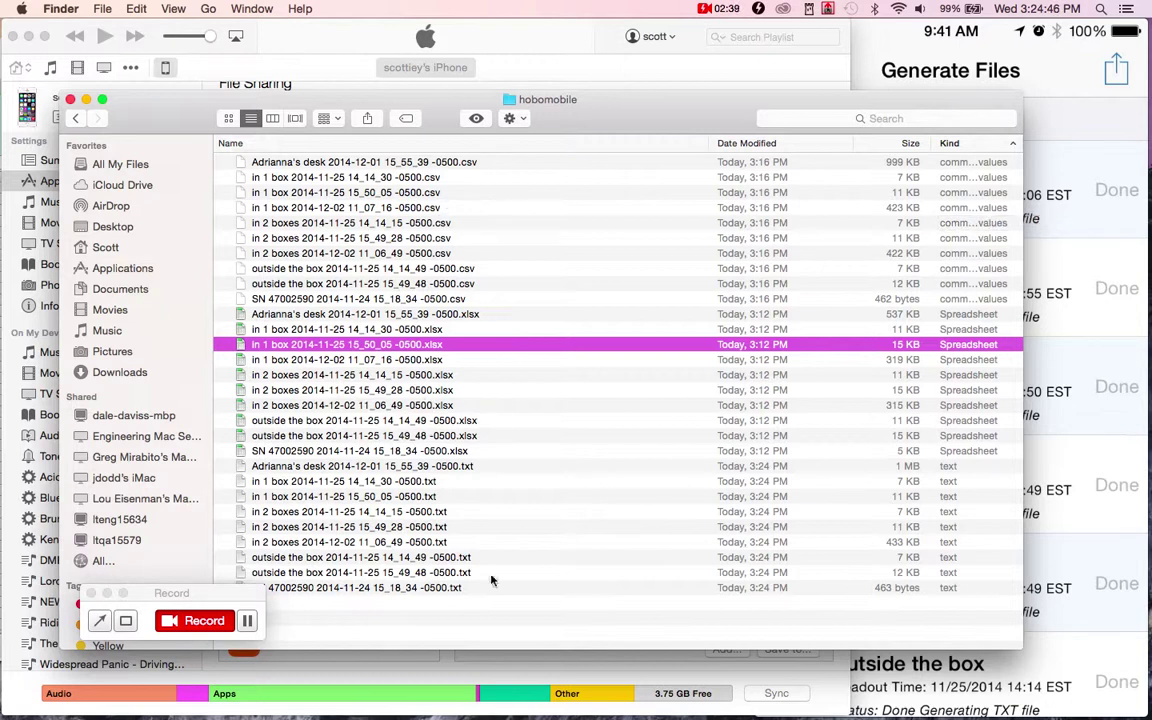
pyautogui.click(360, 466)
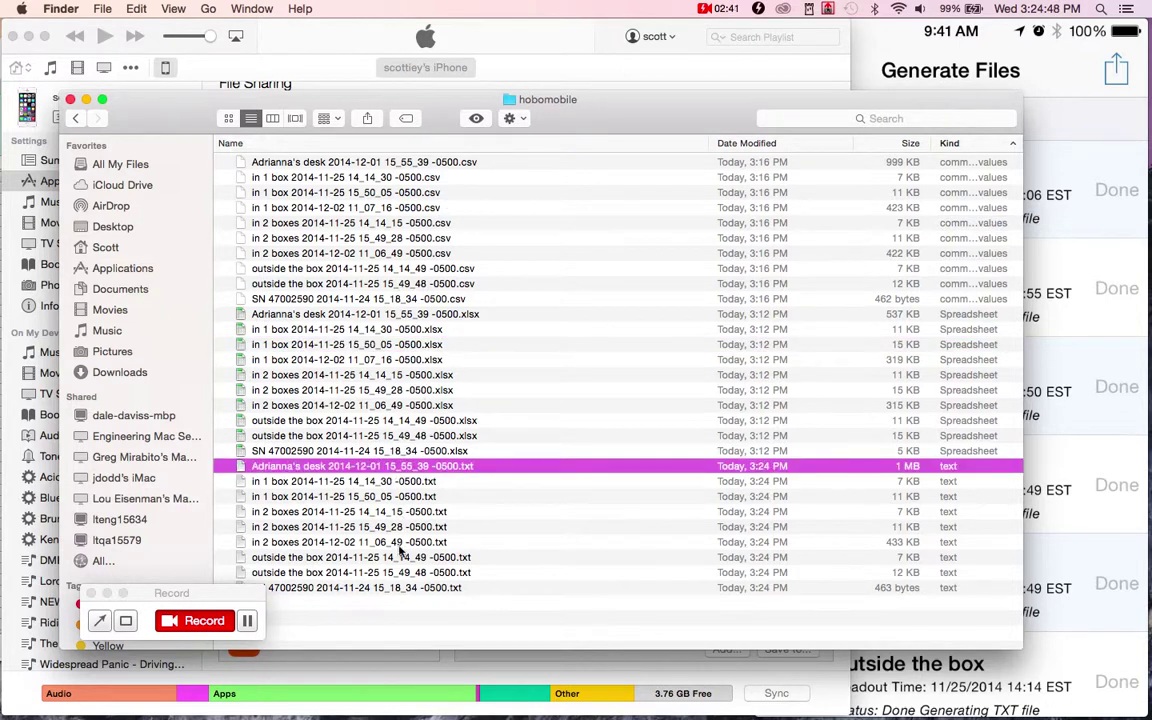
pyautogui.keyDown('shift'); pyautogui.click(405, 590); pyautogui.keyUp('shift')
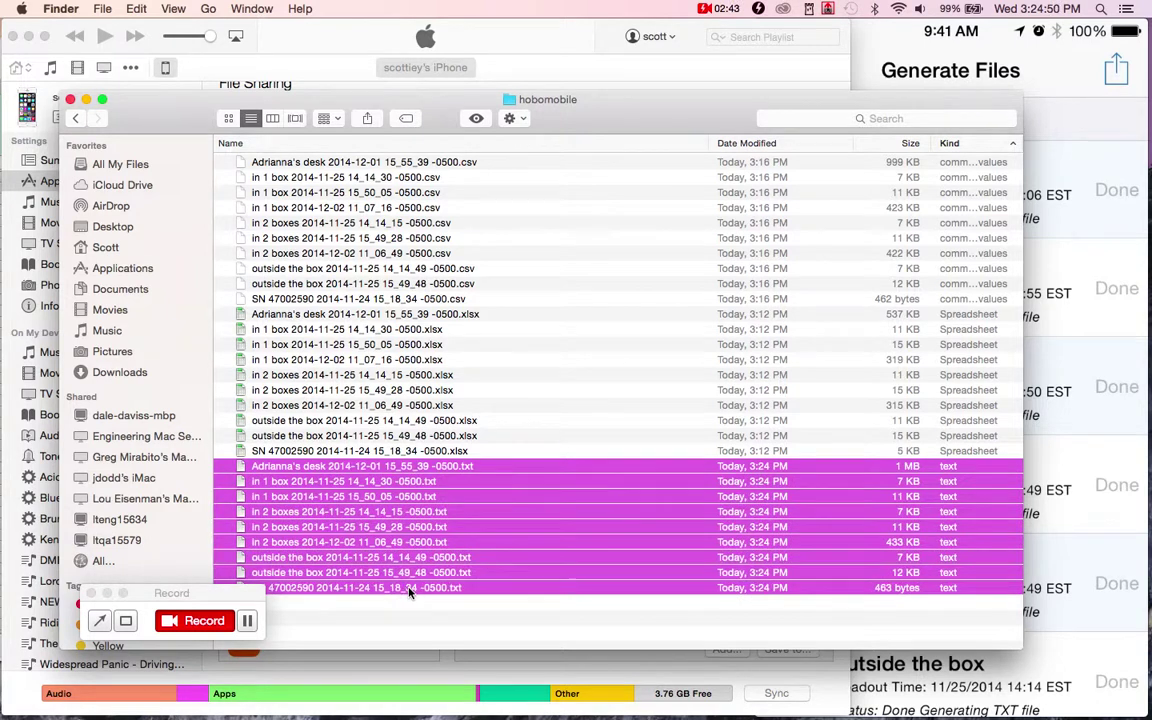
pyautogui.click(524, 44)
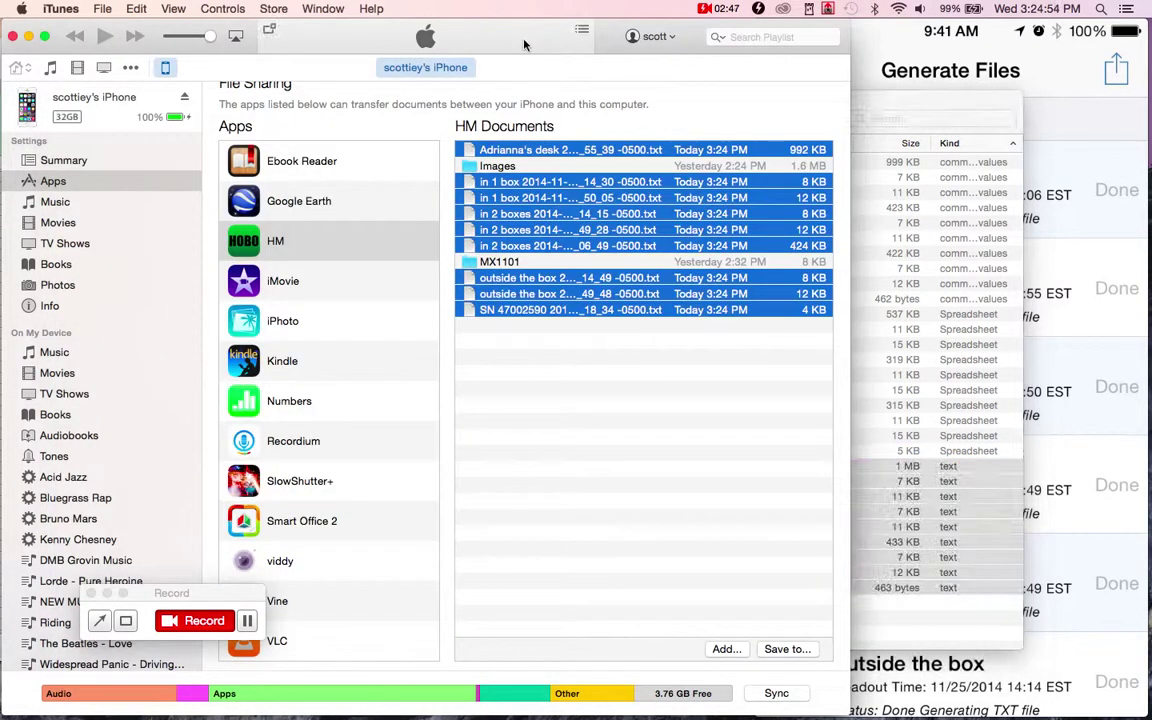
# Bring the iPhone mirror forward and delete the TXT files from HM Documents
pyautogui.click(898, 54)
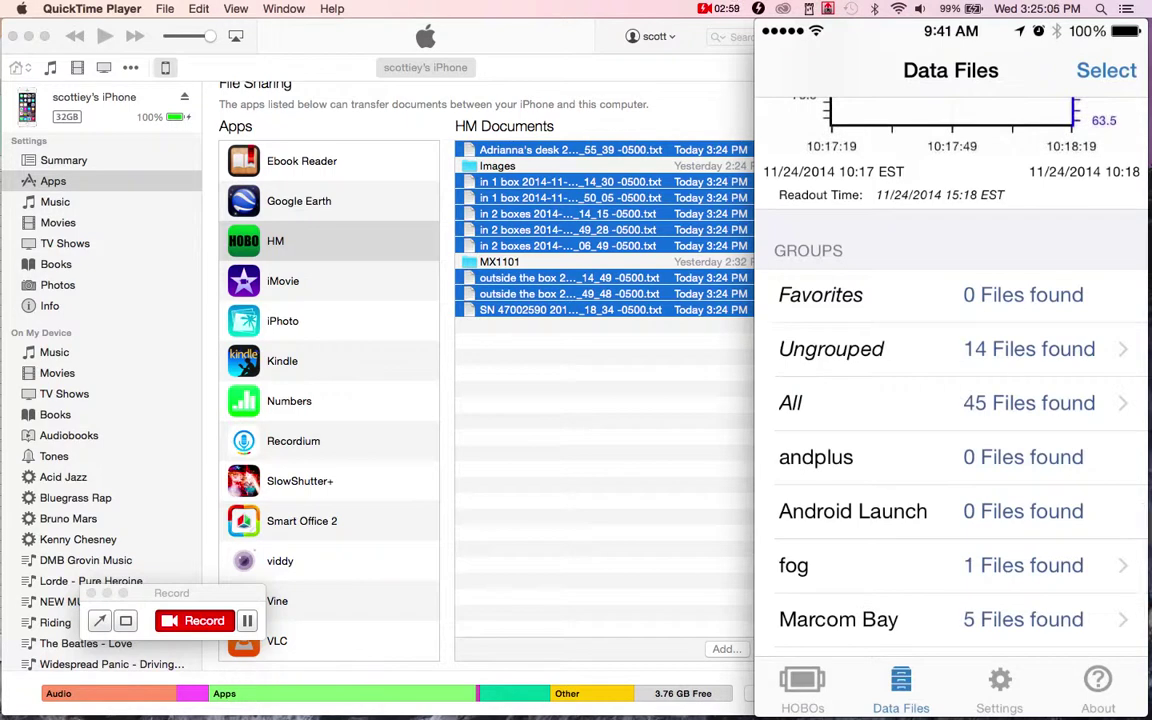
pyautogui.press('Delete')
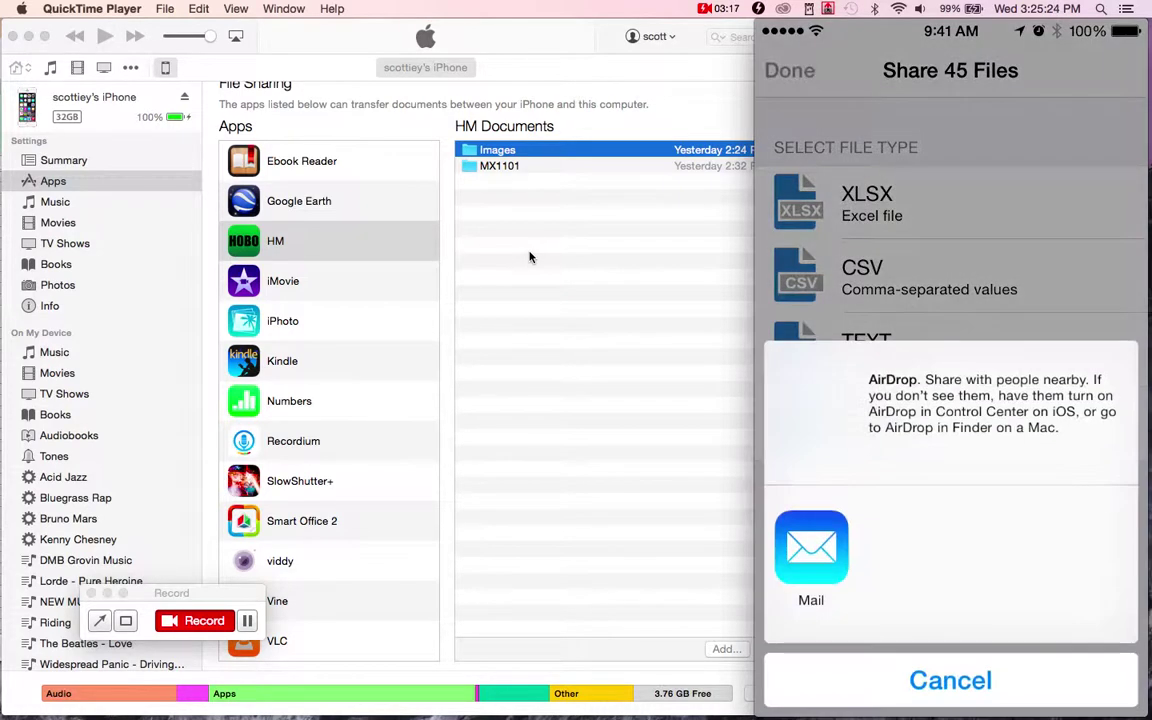
# Select every HM .hobo file, leaving out the Images and MX1101 folders
pyautogui.click(537, 49)
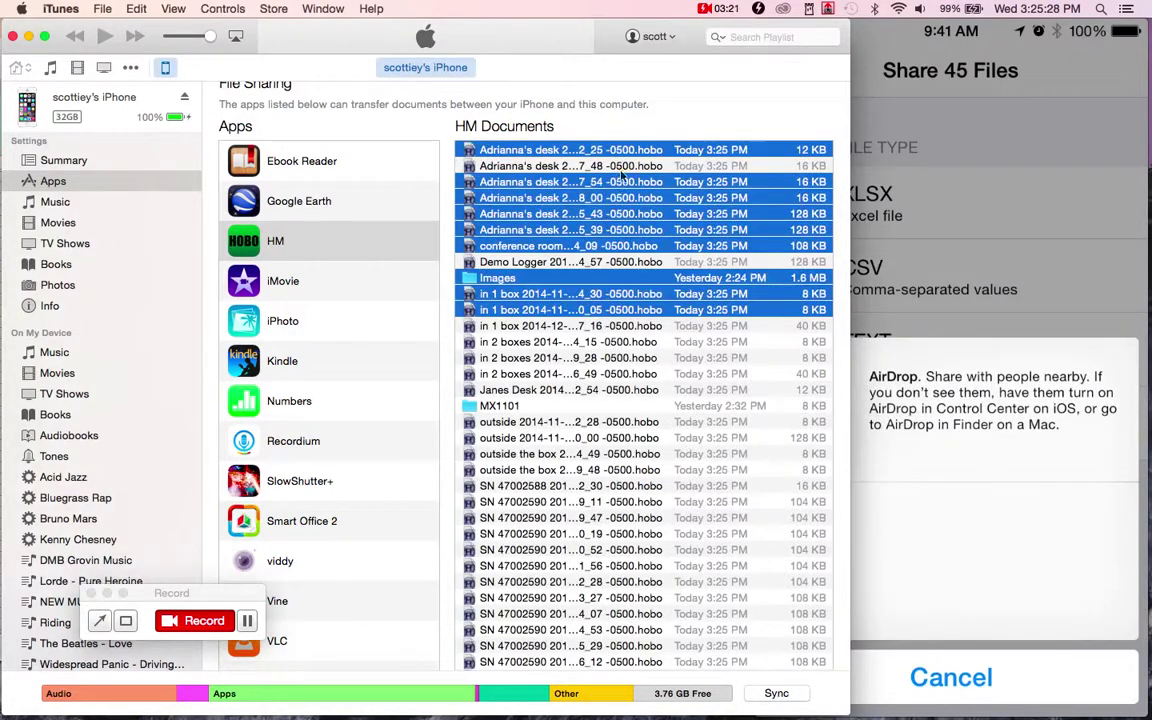
pyautogui.scroll(-6, 600, 556)
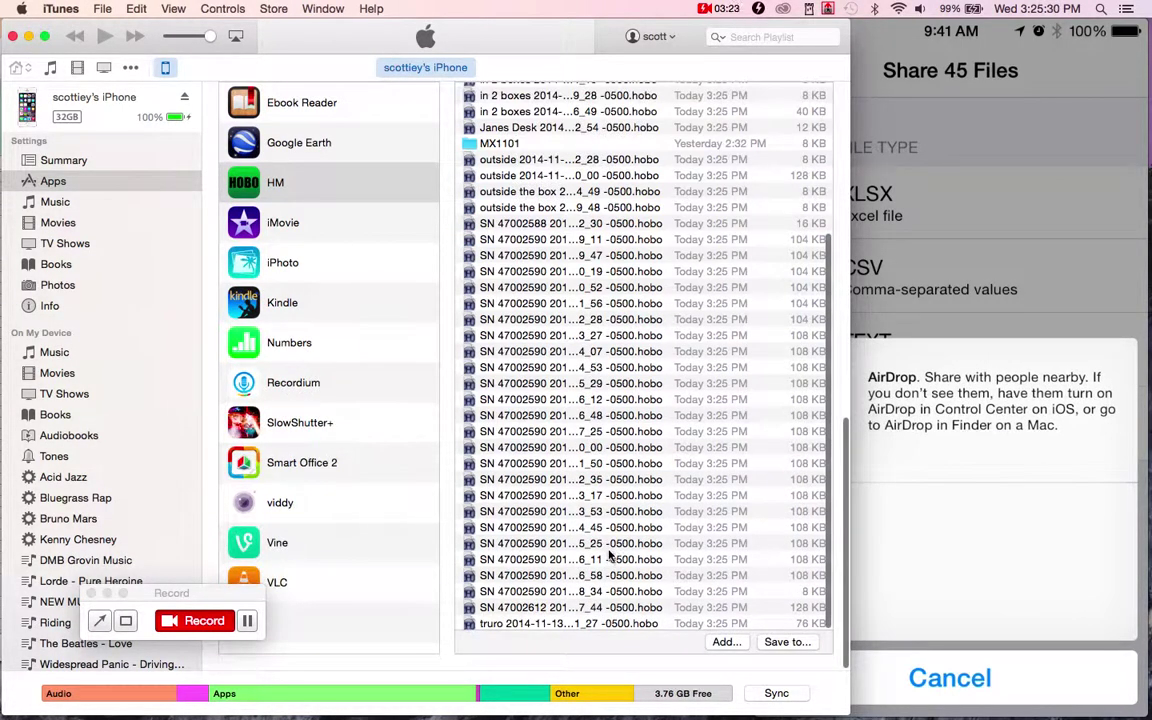
pyautogui.scroll(10, 608, 556)
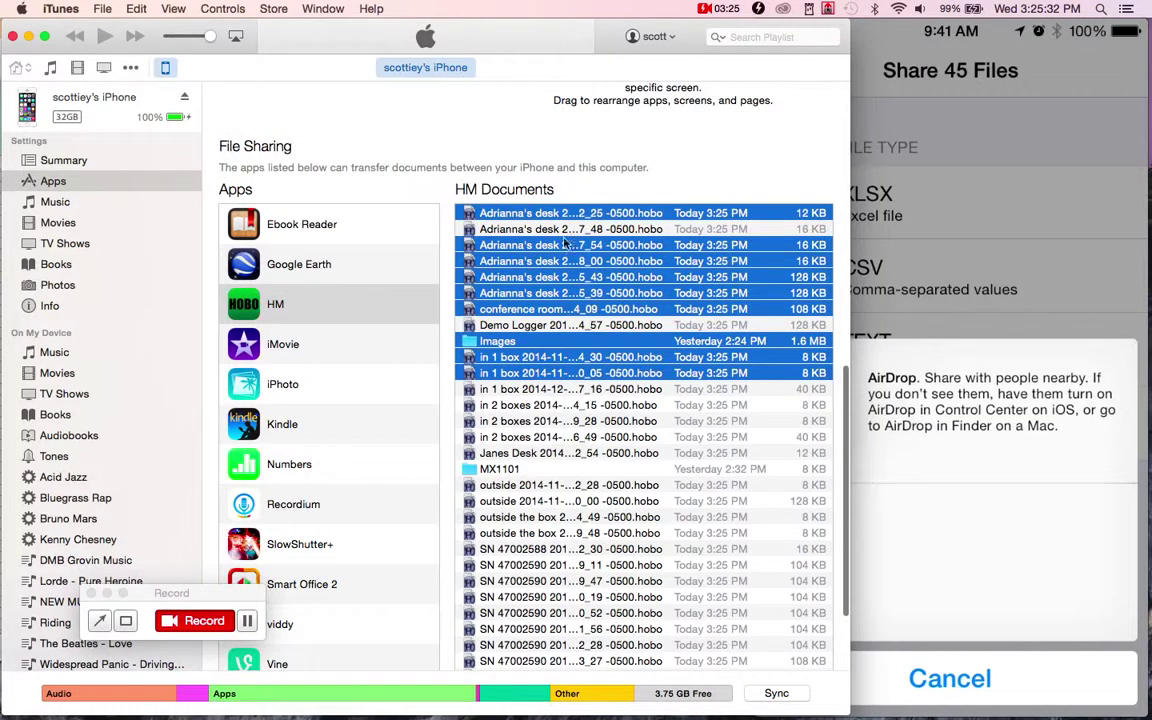
pyautogui.click(488, 215)
pyautogui.scroll(-6, 518, 380)
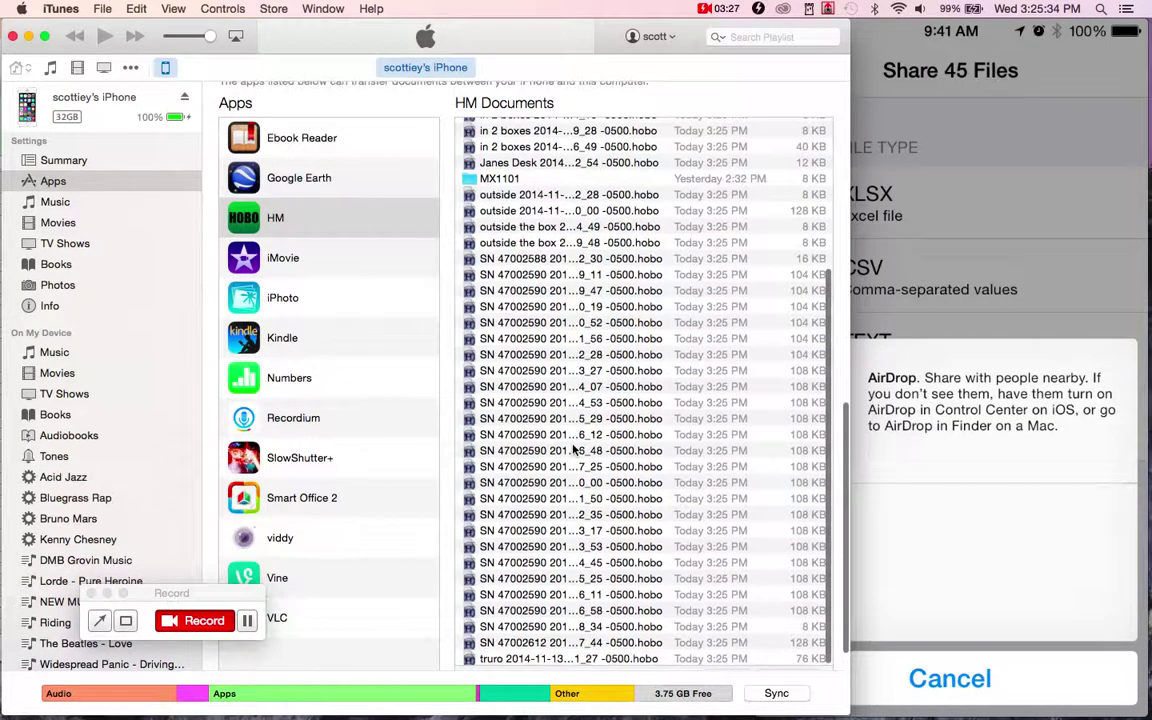
pyautogui.scroll(-2, 575, 451)
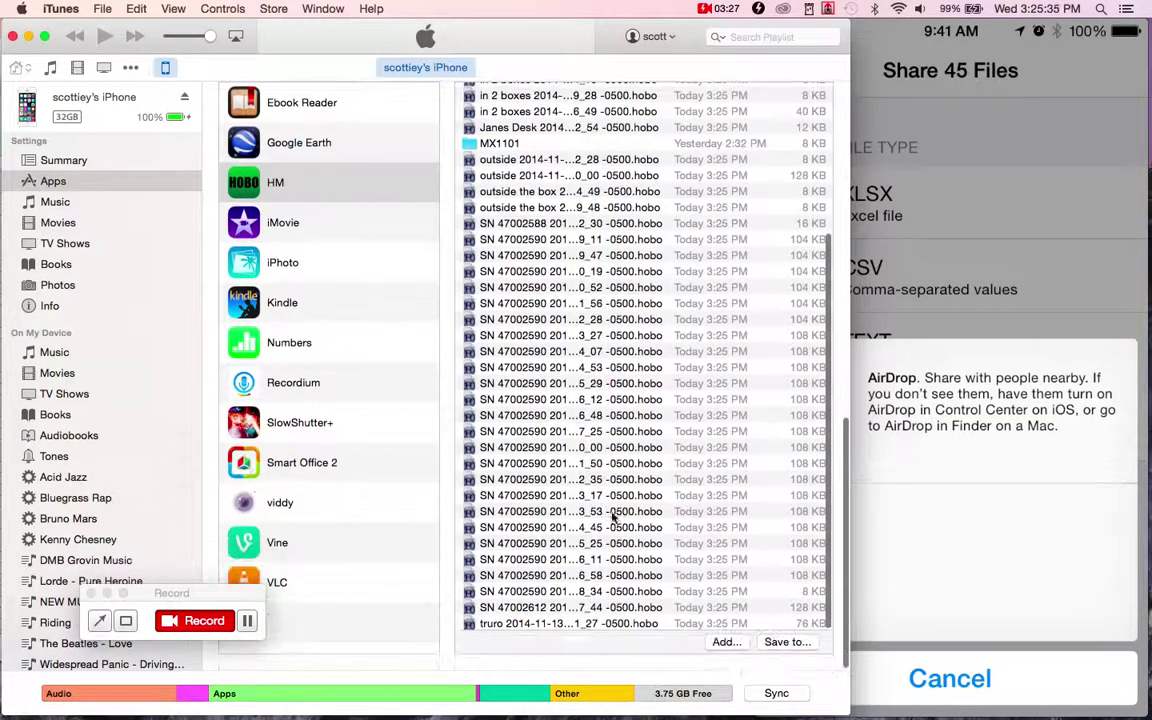
pyautogui.keyDown('shift'); pyautogui.click(594, 624); pyautogui.keyUp('shift')
pyautogui.scroll(5, 590, 405)
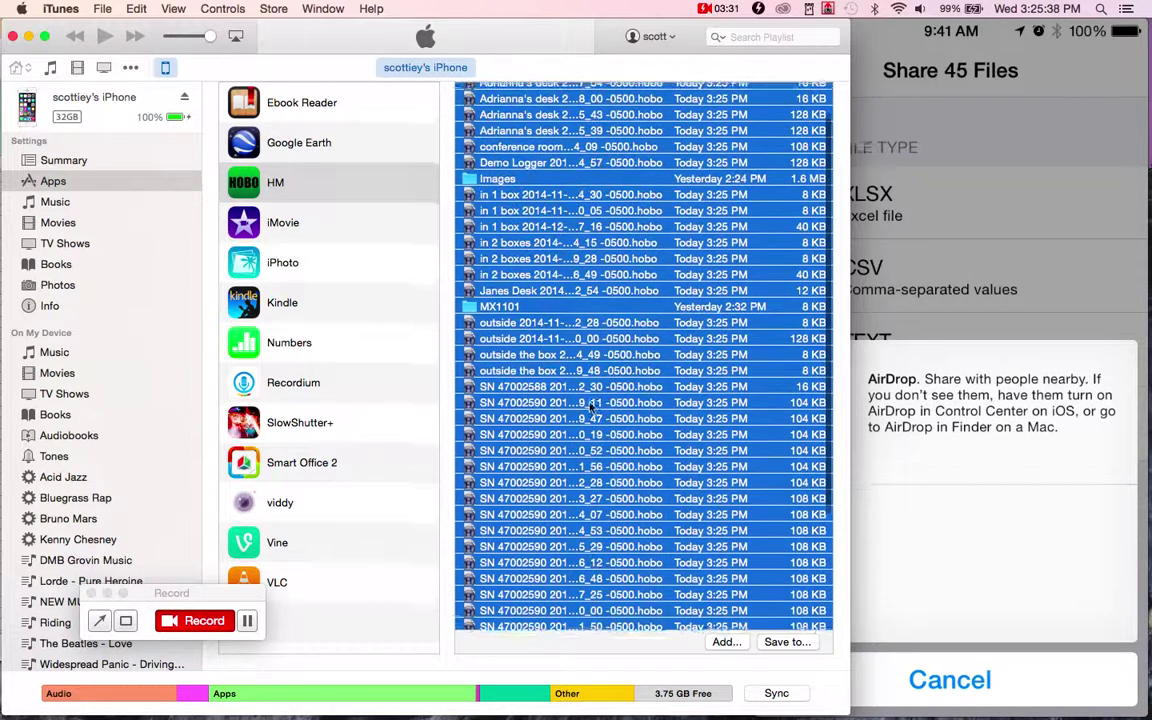
pyautogui.scroll(1, 590, 405)
pyautogui.keyDown('super'); pyautogui.click(475, 316); pyautogui.keyUp('super')
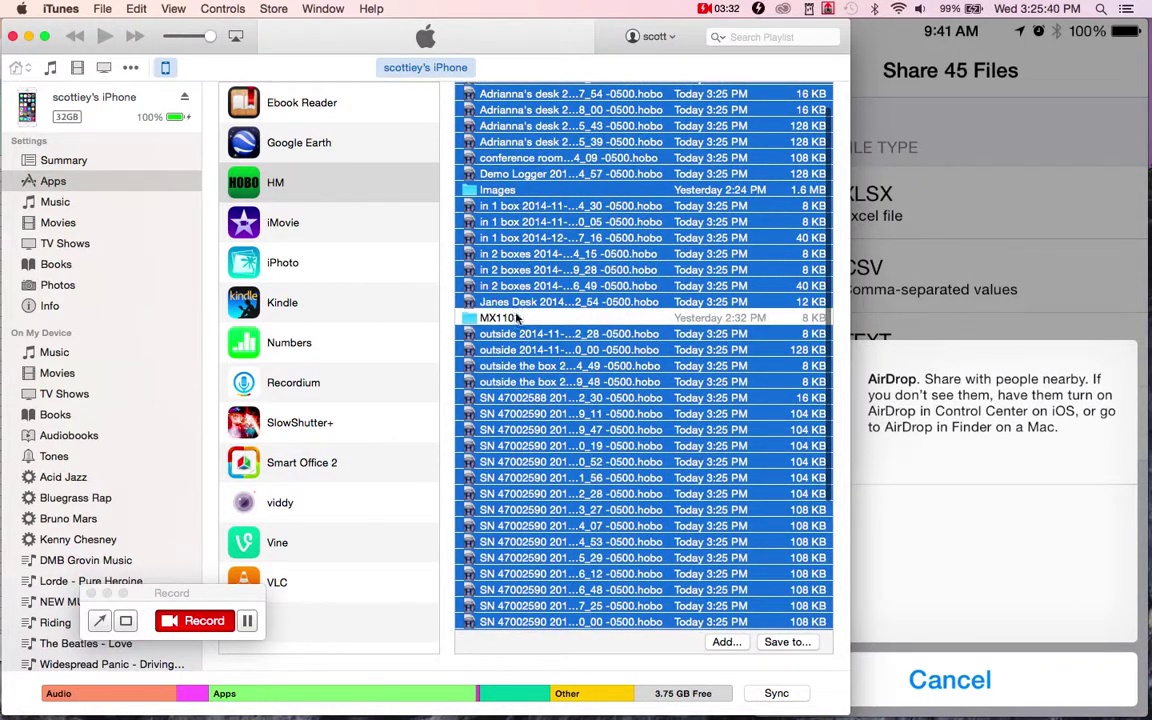
pyautogui.keyDown('super'); pyautogui.click(493, 189); pyautogui.keyUp('super')
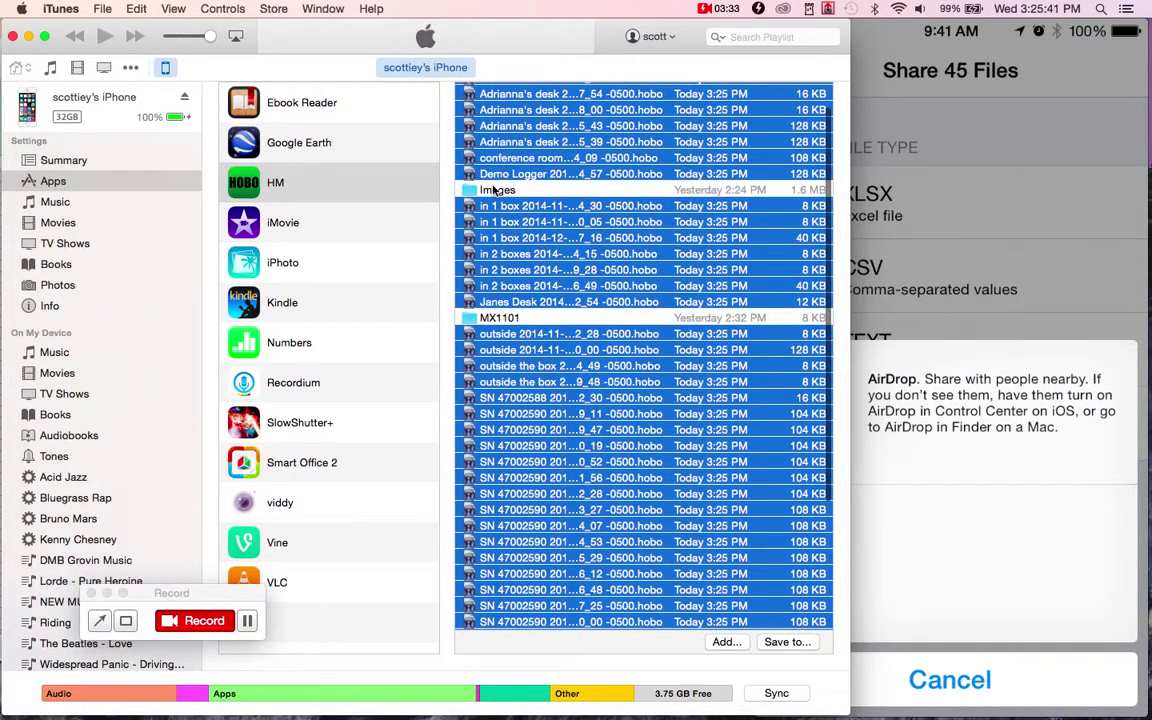
# Save the selected files into a new Desktop folder named 'hobo'
pyautogui.click(787, 643)
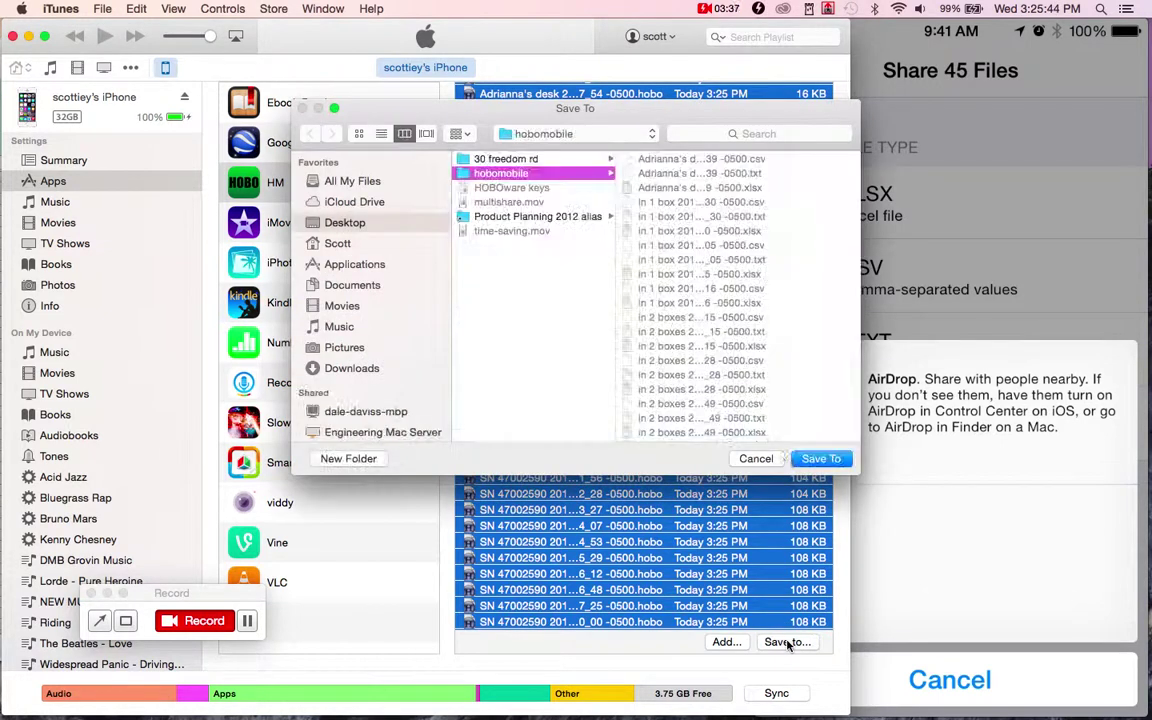
pyautogui.click(330, 220)
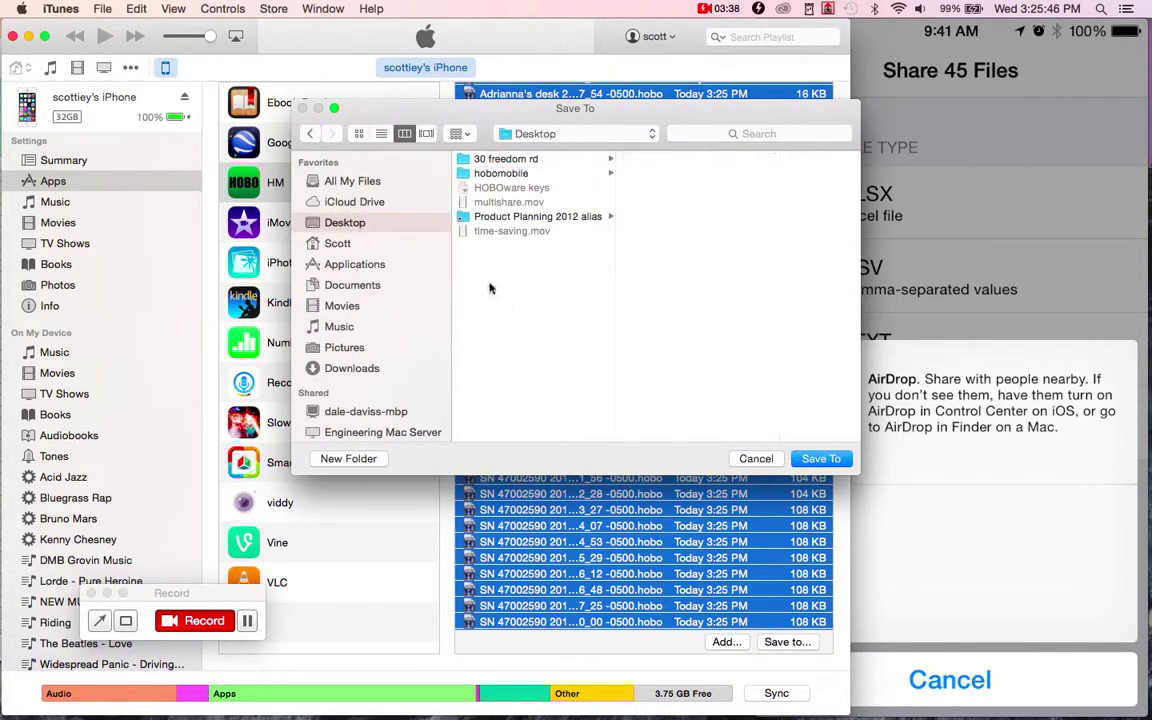
pyautogui.click(352, 459)
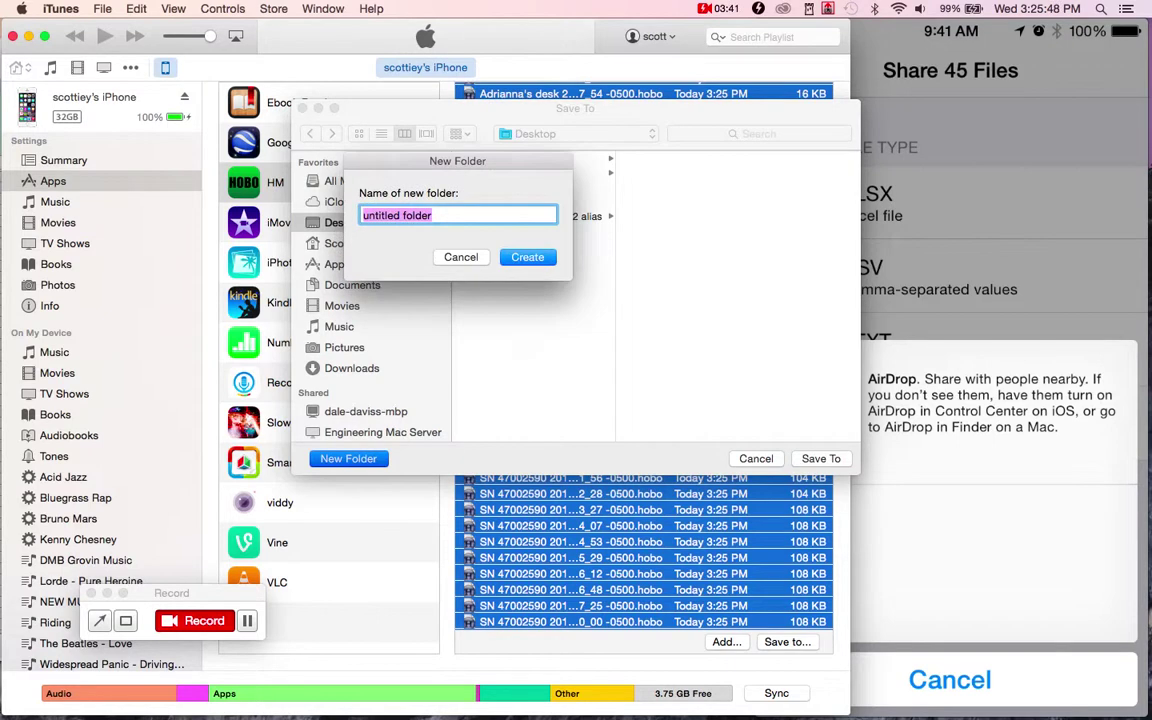
pyautogui.write('hobo')
pyautogui.press('Return')
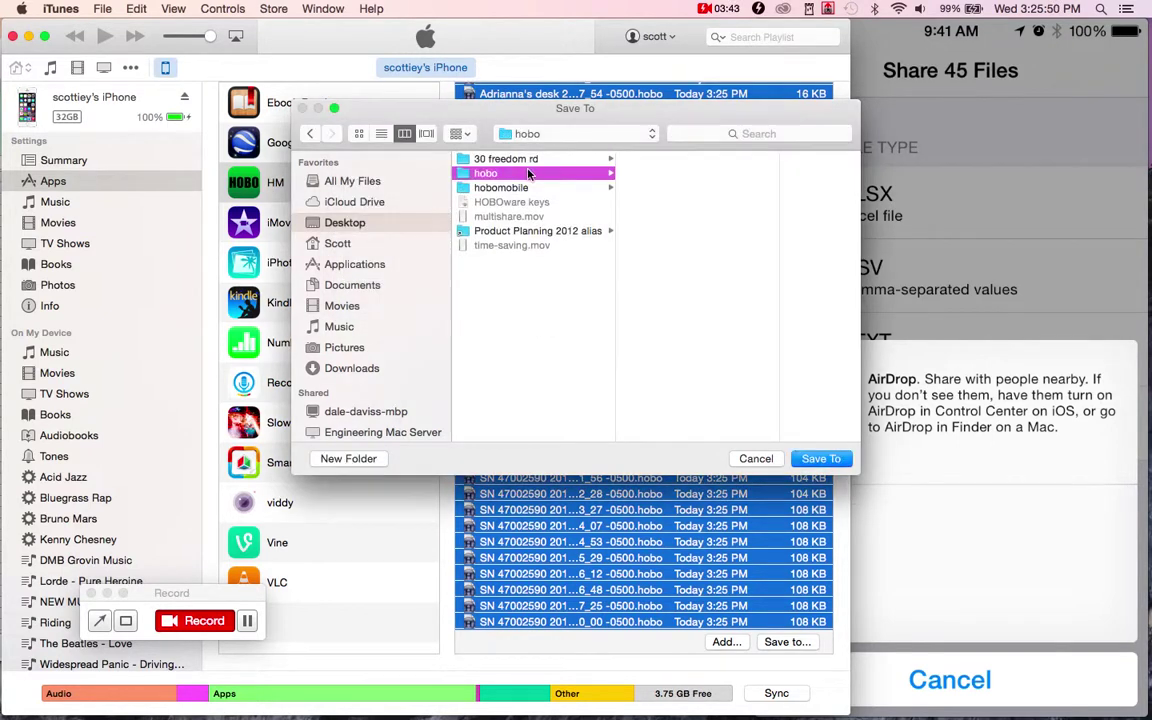
pyautogui.click(818, 458)
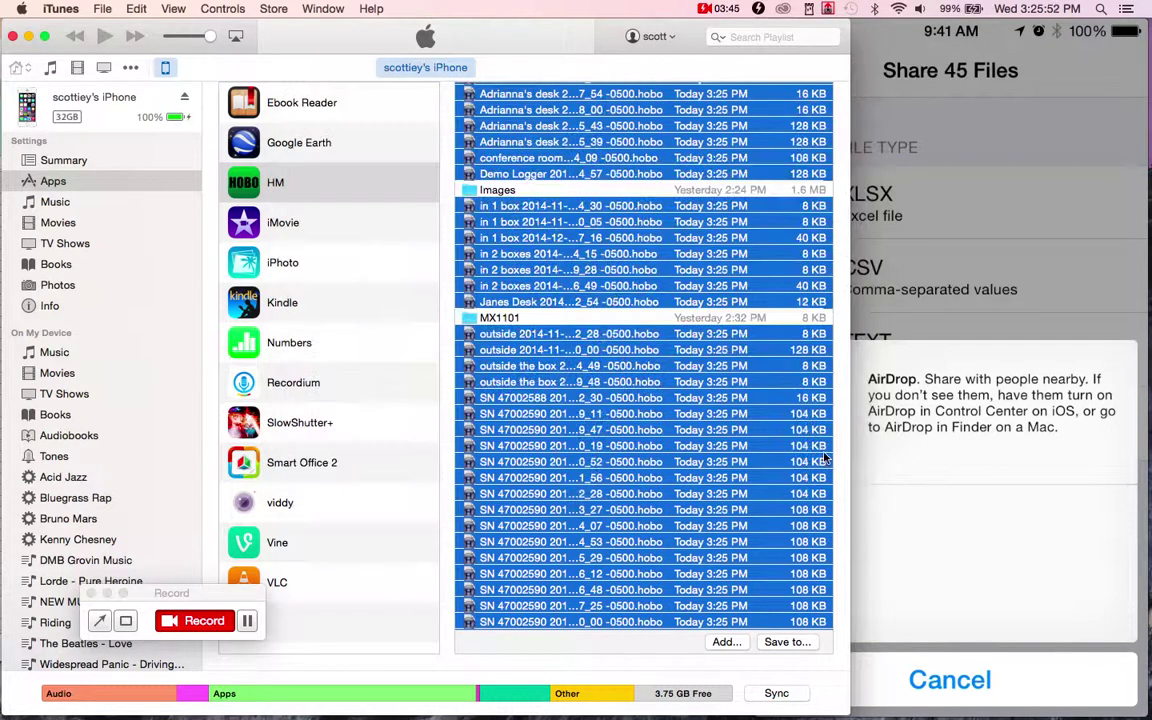
pyautogui.press('super+Tab')
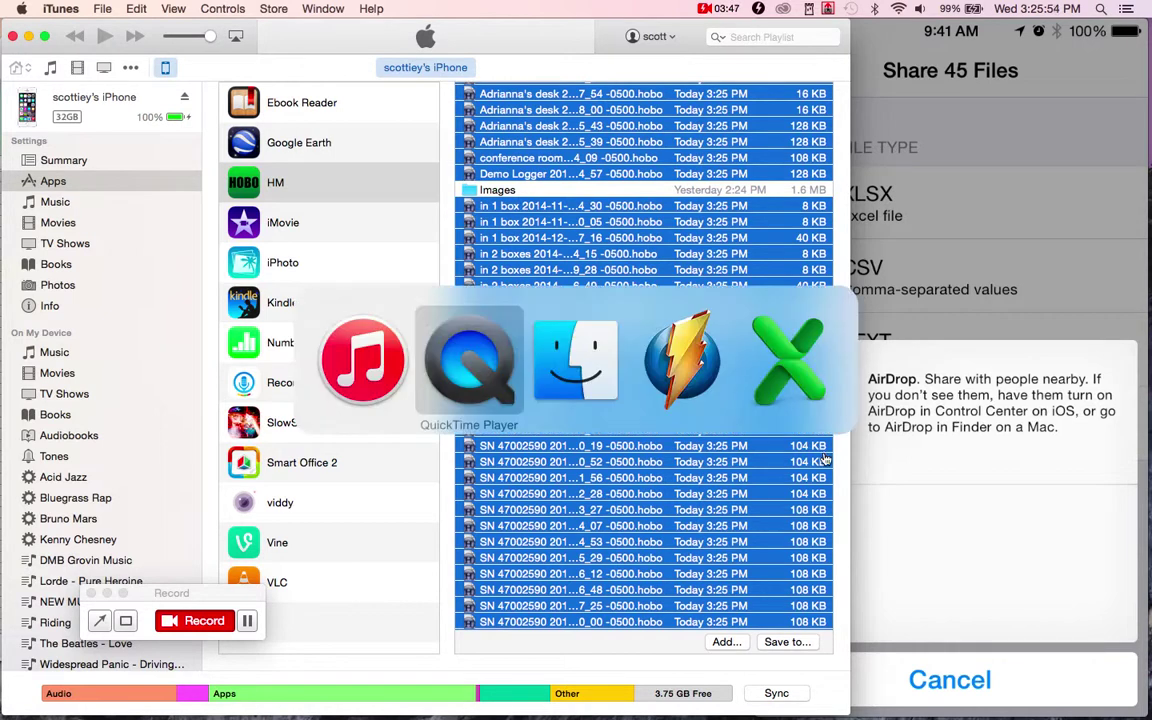
# In Finder, open the Desktop's hobo folder to view the saved .hobo files
pyautogui.press('super+Tab')
pyautogui.keyDown('super'); pyautogui.click(480, 99); pyautogui.keyUp('super')
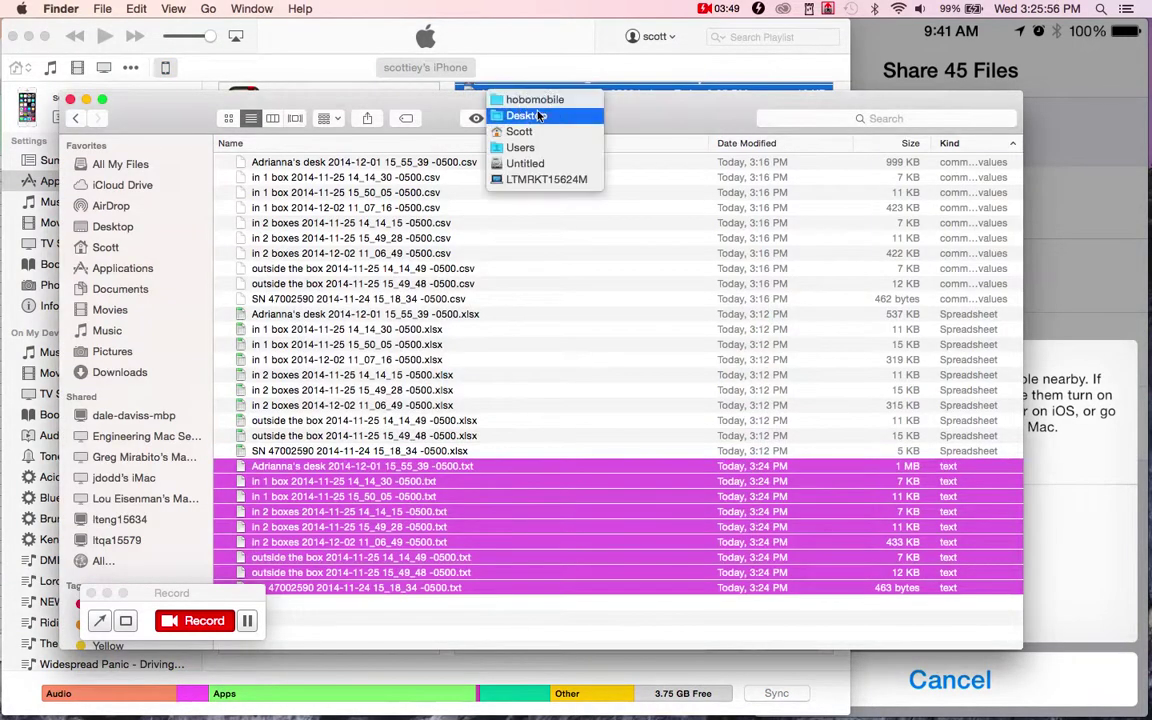
pyautogui.click(538, 116)
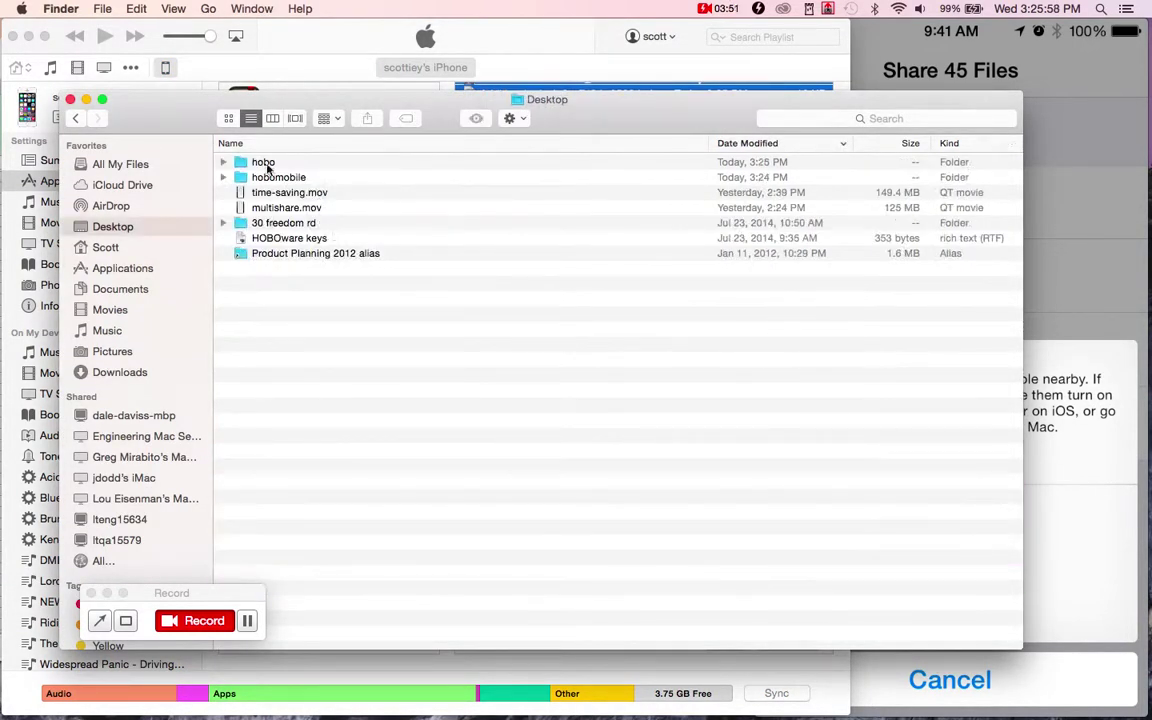
pyautogui.doubleClick(263, 164)
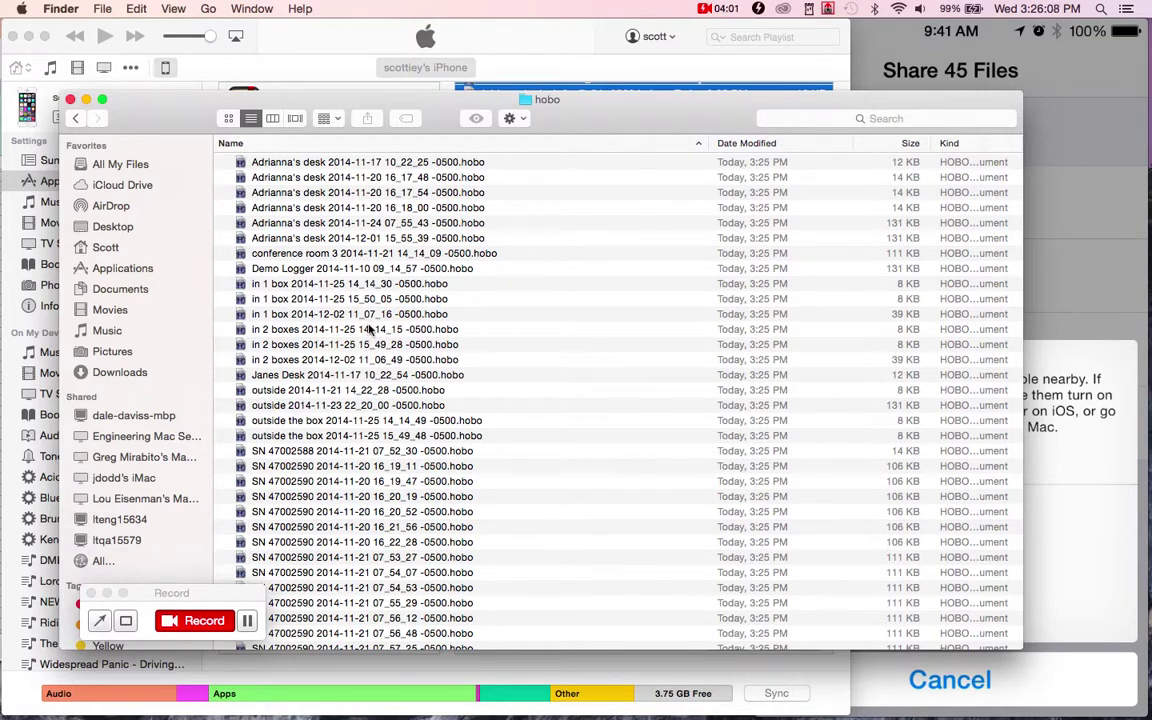
# Bring the iPhone mirror window showing HOBOmobile's Share 45 Files screen back to the front
pyautogui.moveTo(878, 78)
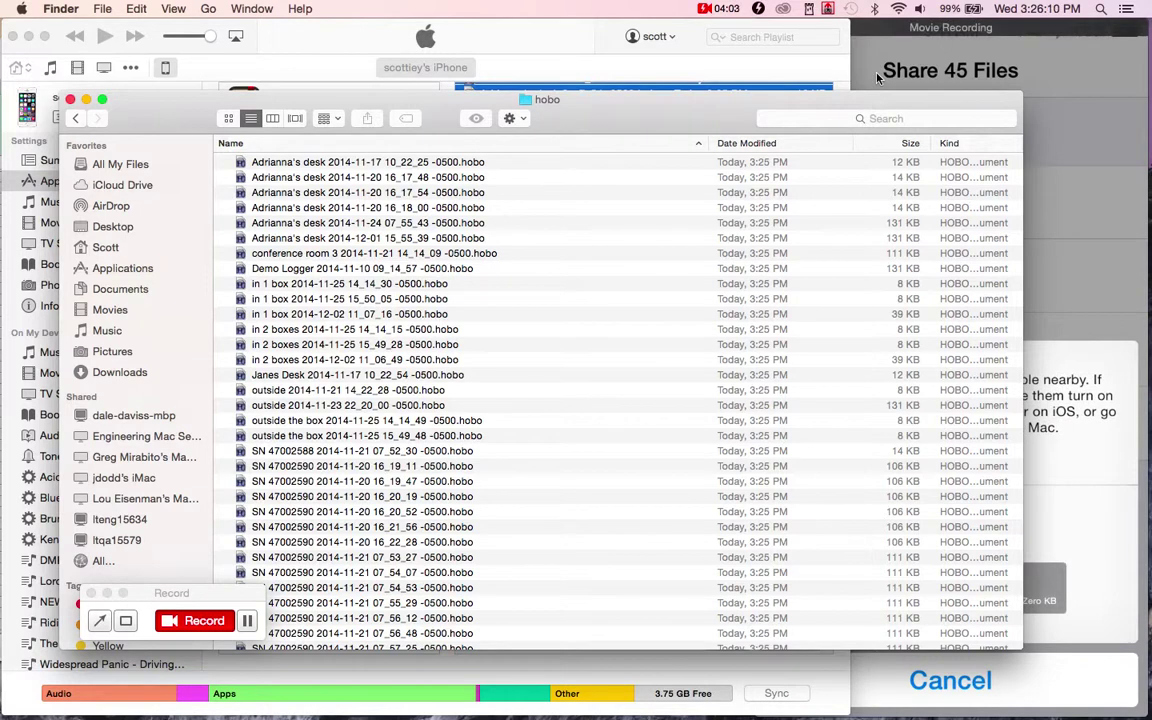
pyautogui.click(876, 74)
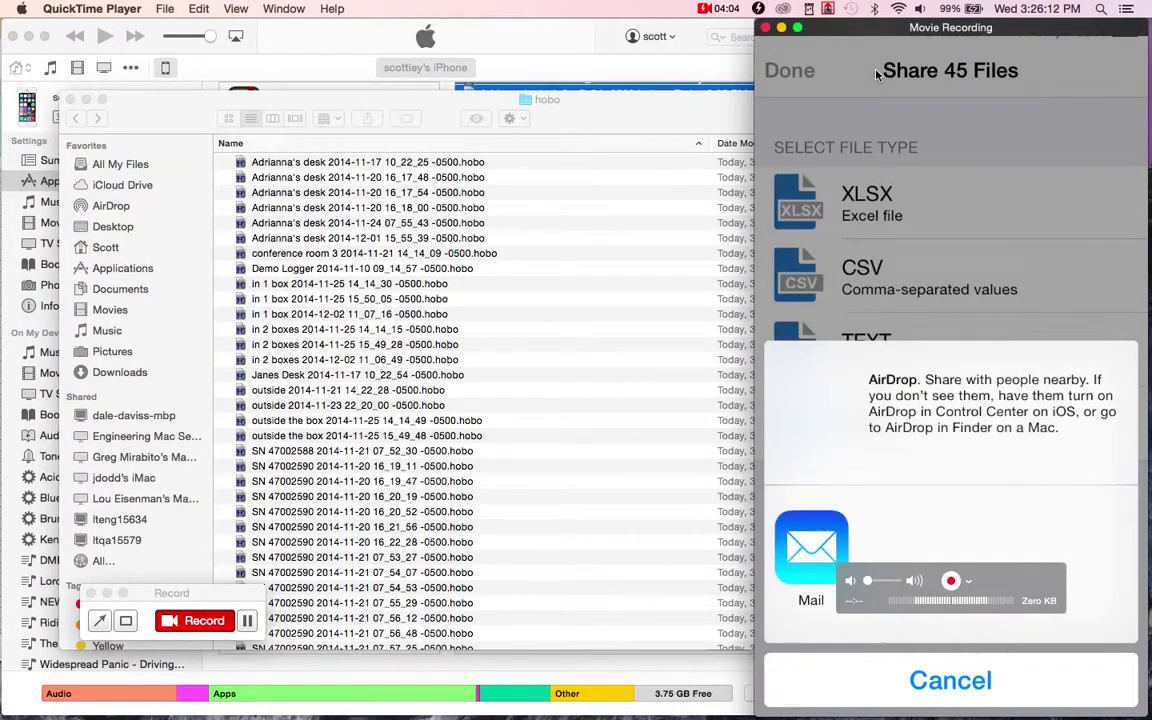
pyautogui.click(532, 44)
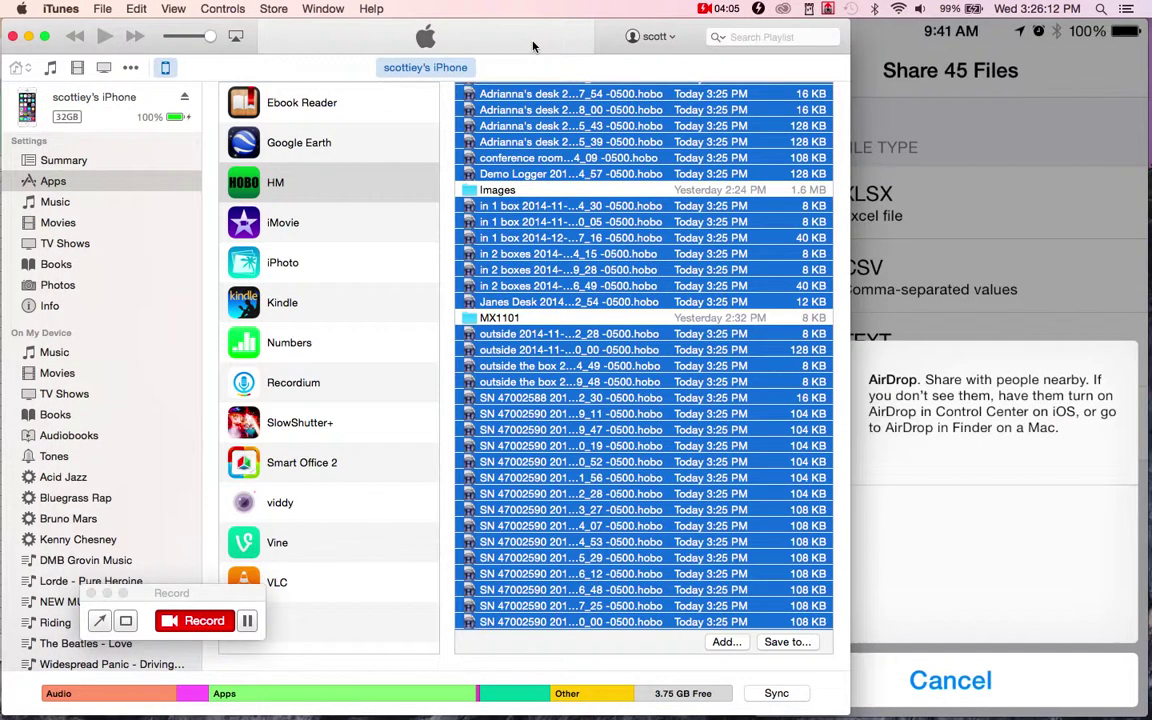
pyautogui.click(964, 114)
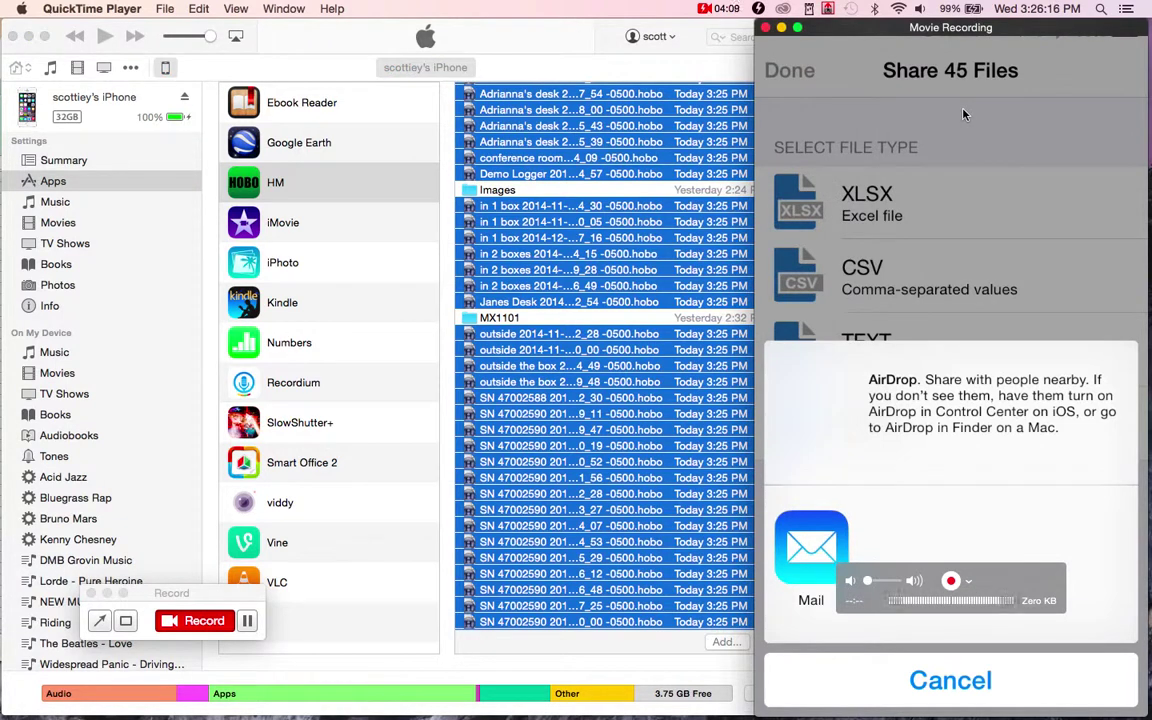